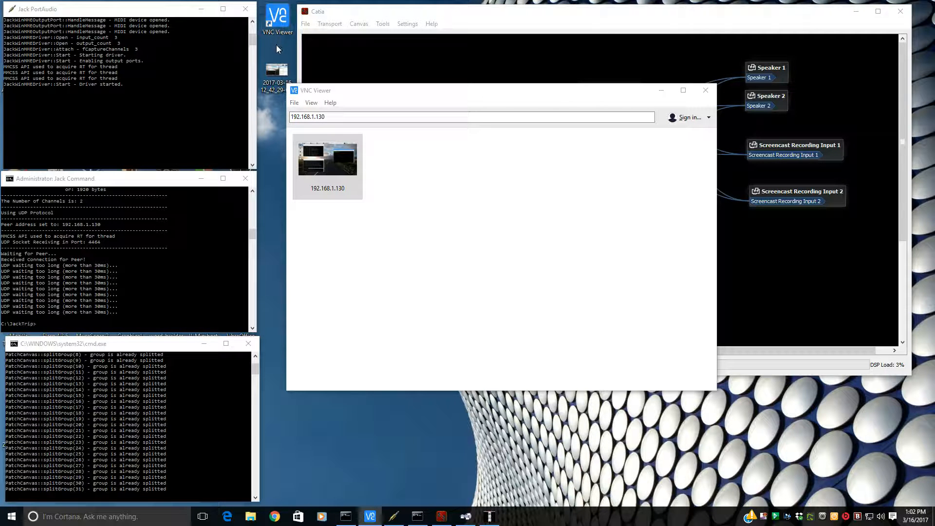
- Connect to the Raspberry Pi at 192.168.1.130 over VNC and rerun qjackctl in its terminal
drag(368, 95, 374, 120)
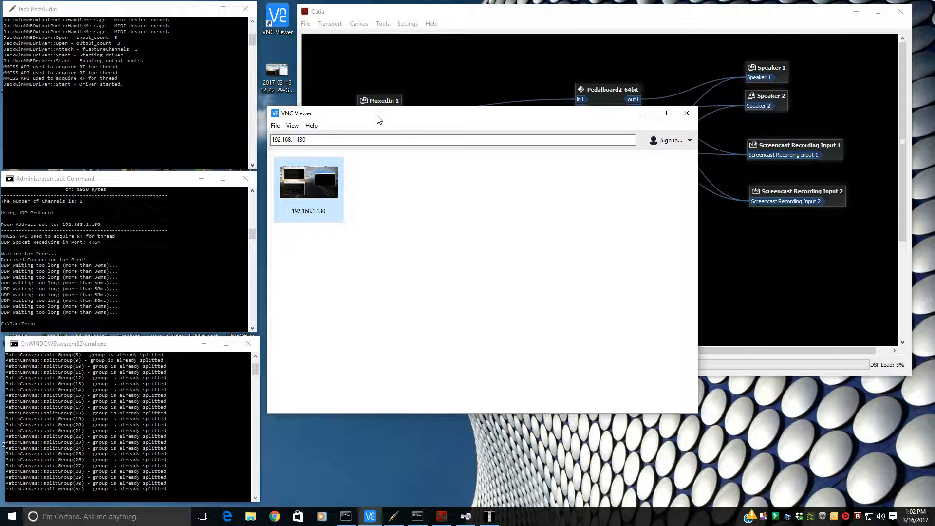
double_click(314, 182)
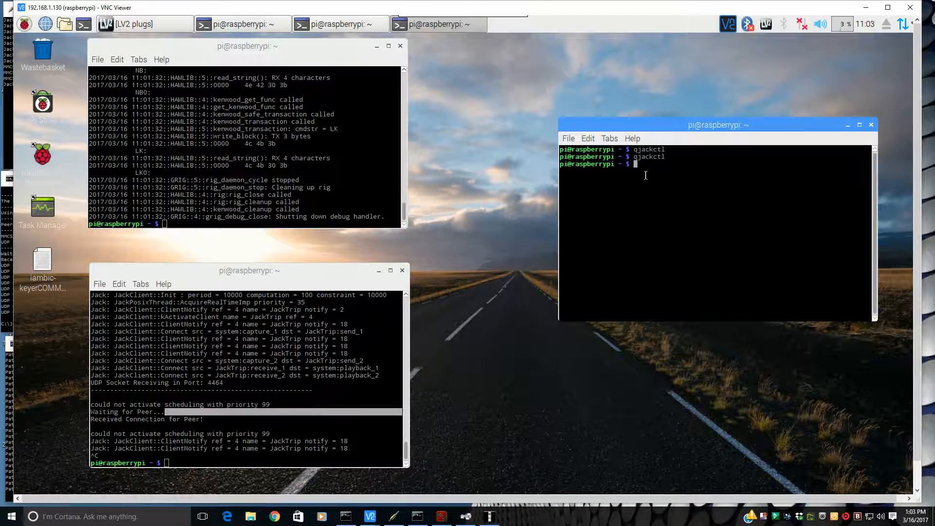
key(Up)
key(Return)
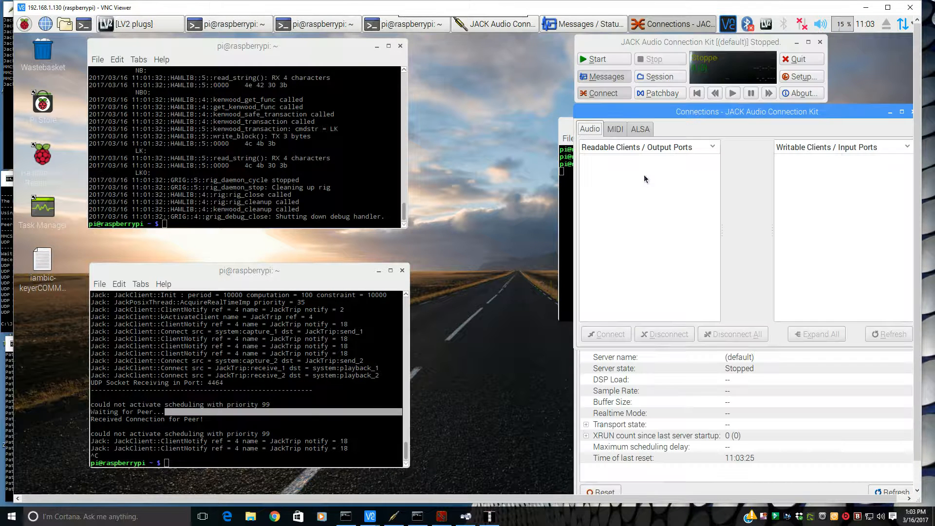
- Inspect the JACK setup's input and output device choices, then close the Setup dialog without saving
click(796, 78)
click(792, 82)
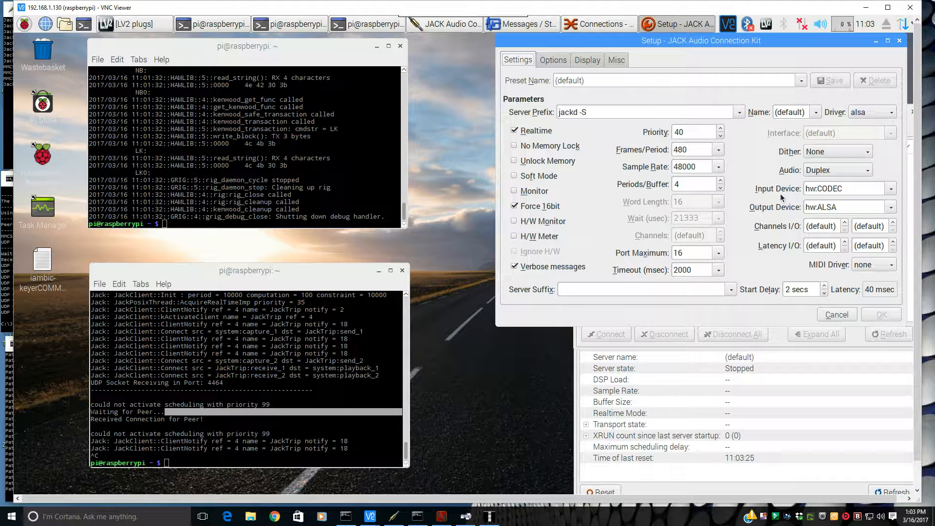
click(891, 190)
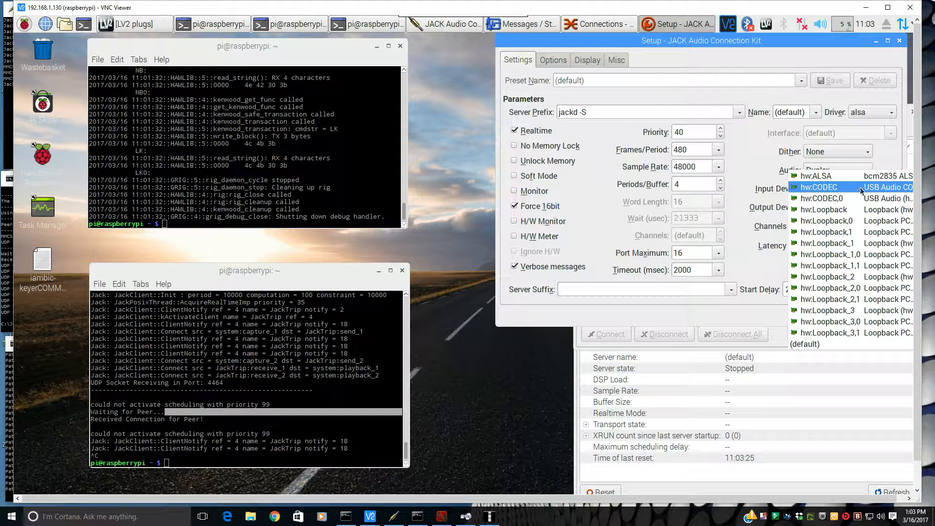
click(758, 172)
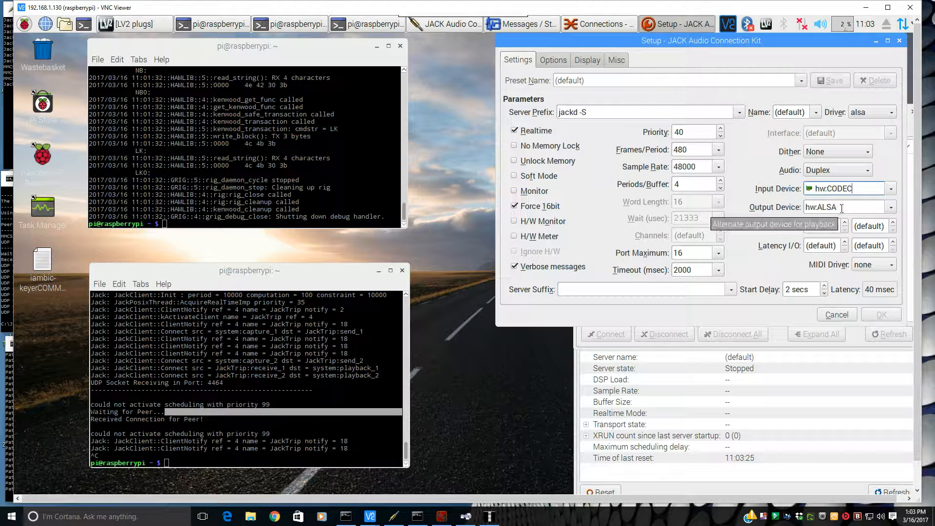
click(891, 207)
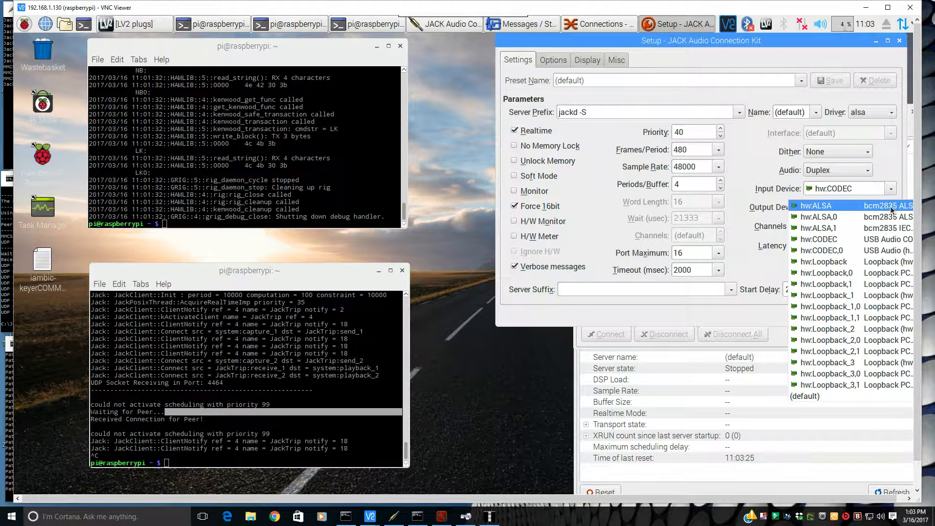
click(883, 209)
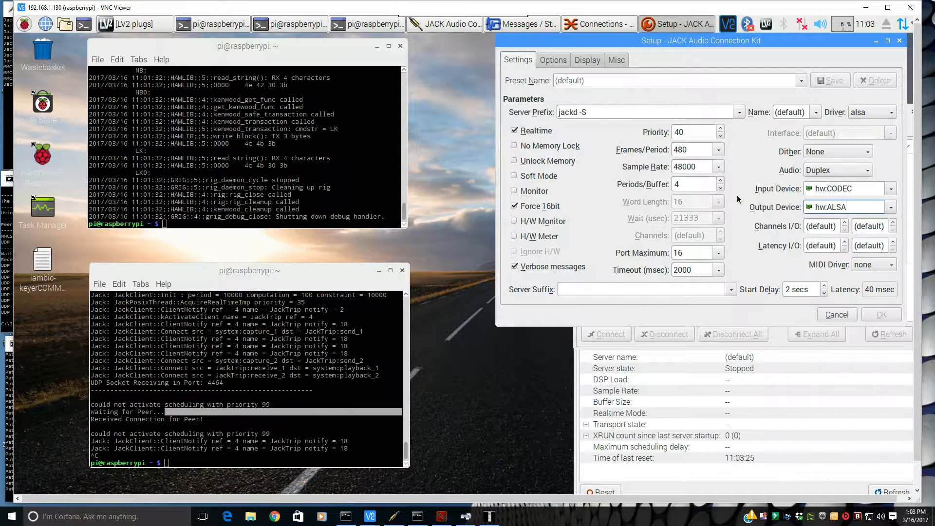
click(837, 314)
- Start the JACK server and expand all clients in the connections window
click(598, 60)
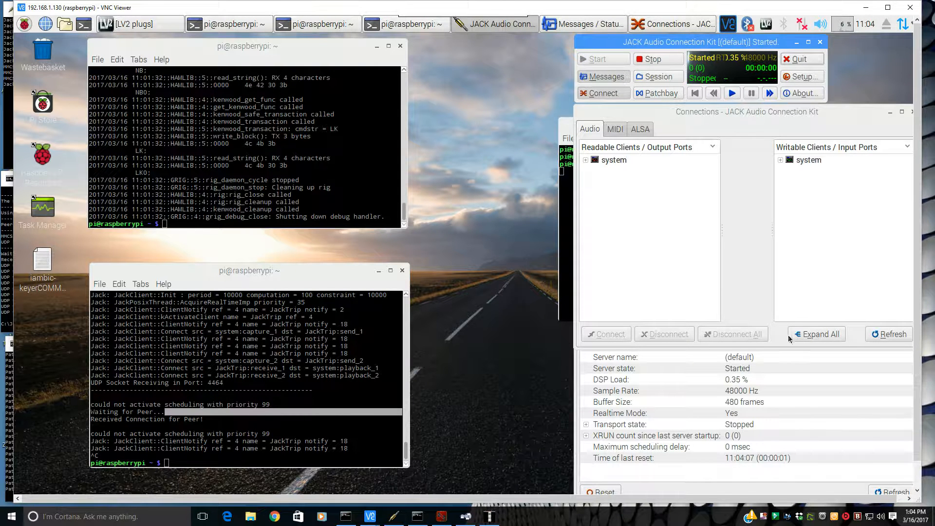
click(804, 336)
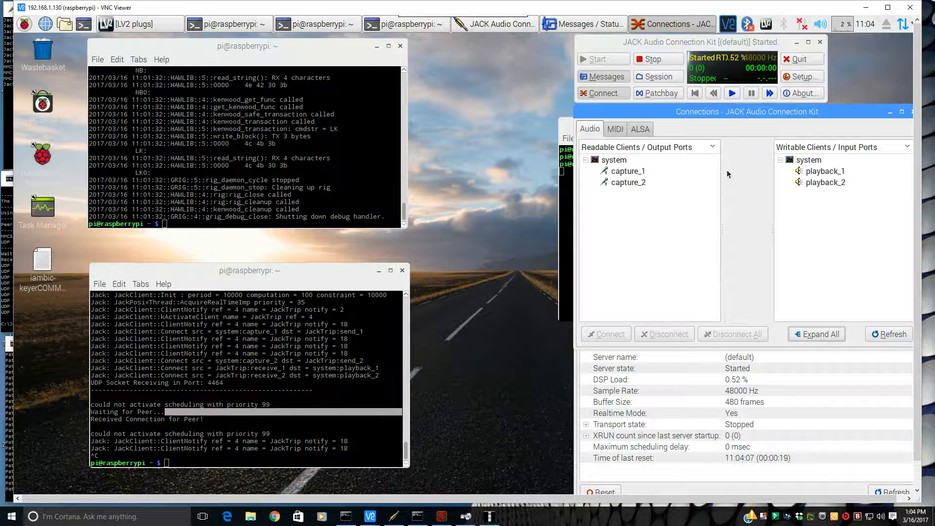
click(811, 163)
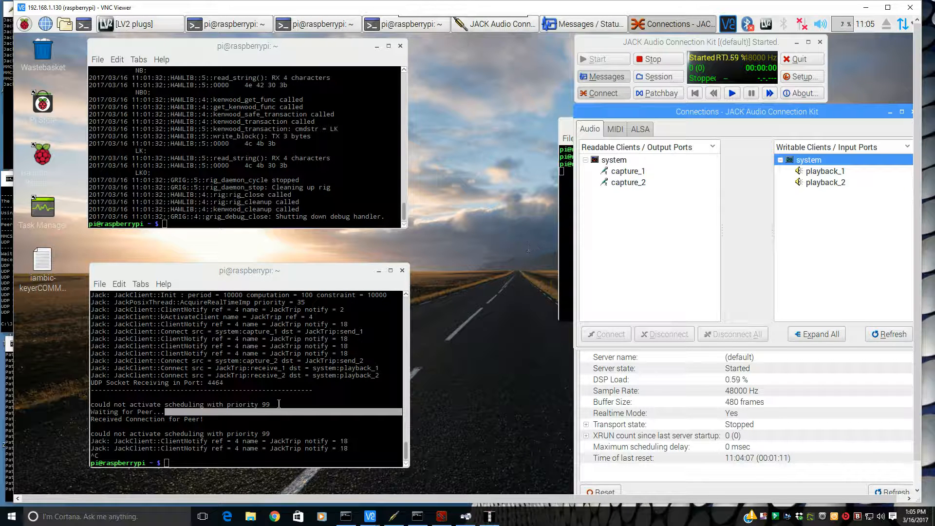
- Start JackTrip in server mode with jacktrip -s and expand all clients in the connections window
click(266, 288)
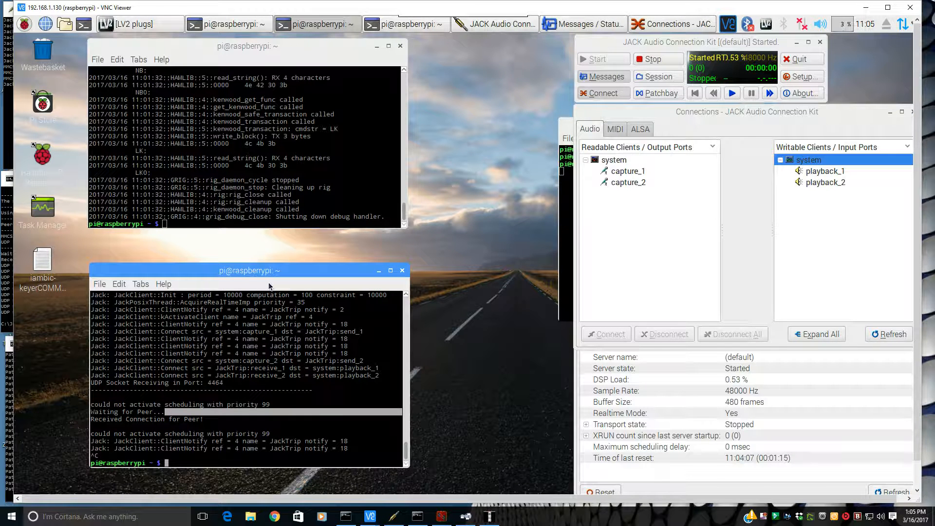
text(jacktrip -s)
key(Return)
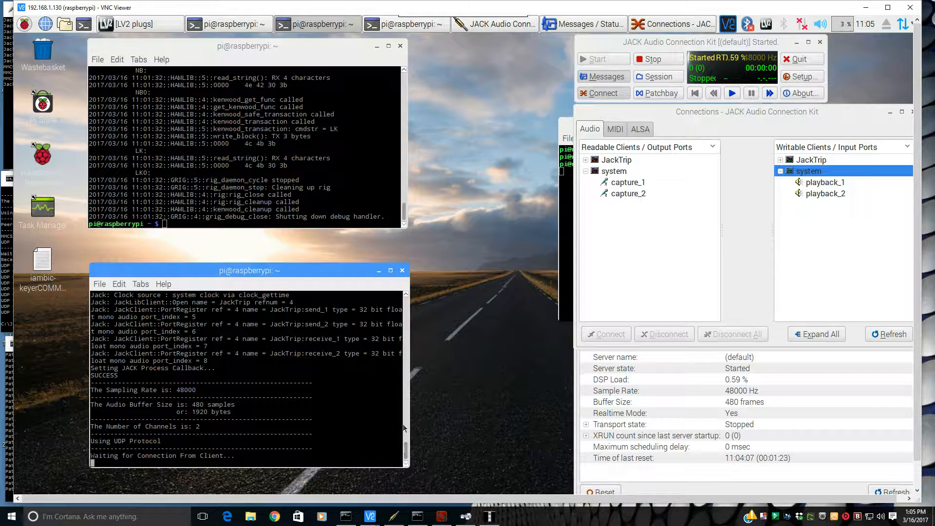
click(815, 335)
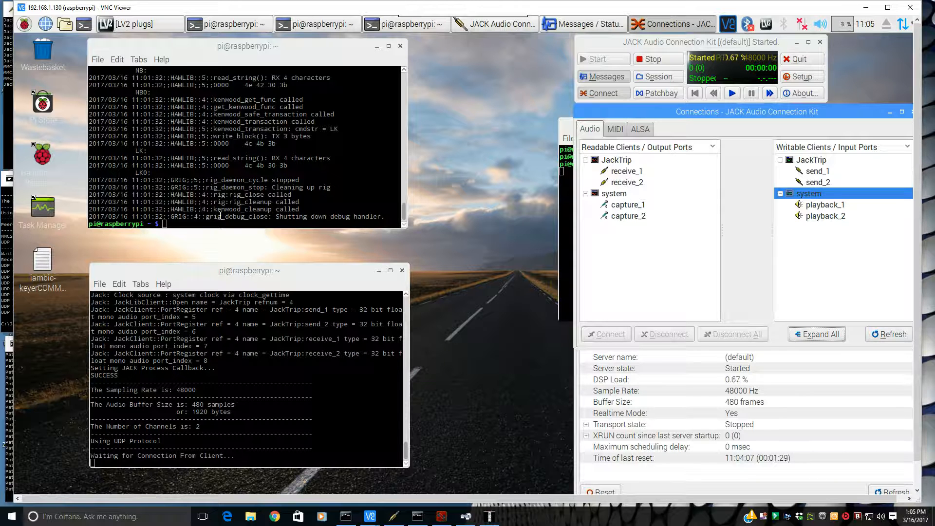
- Rerun grig -m 229 -r /dev/ttyUSB0 in the upper terminal and move the GRIG window up
click(200, 223)
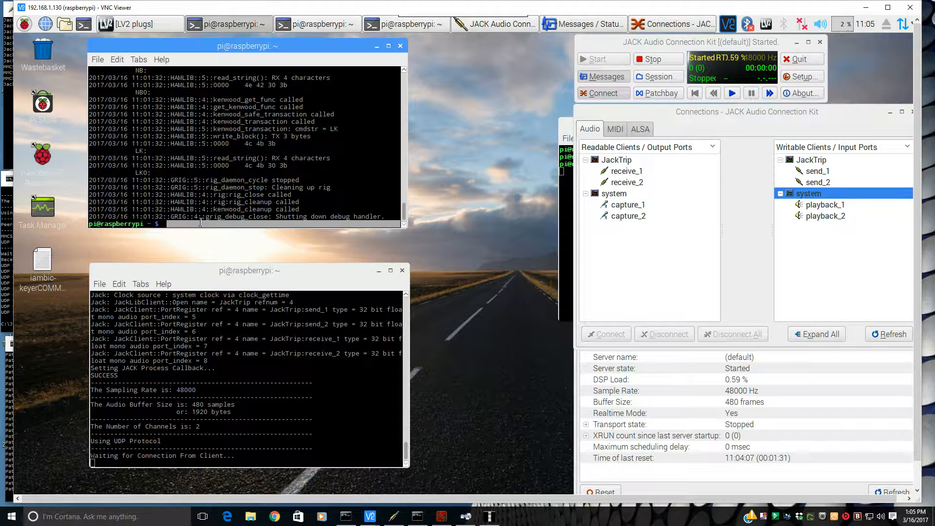
key(Up)
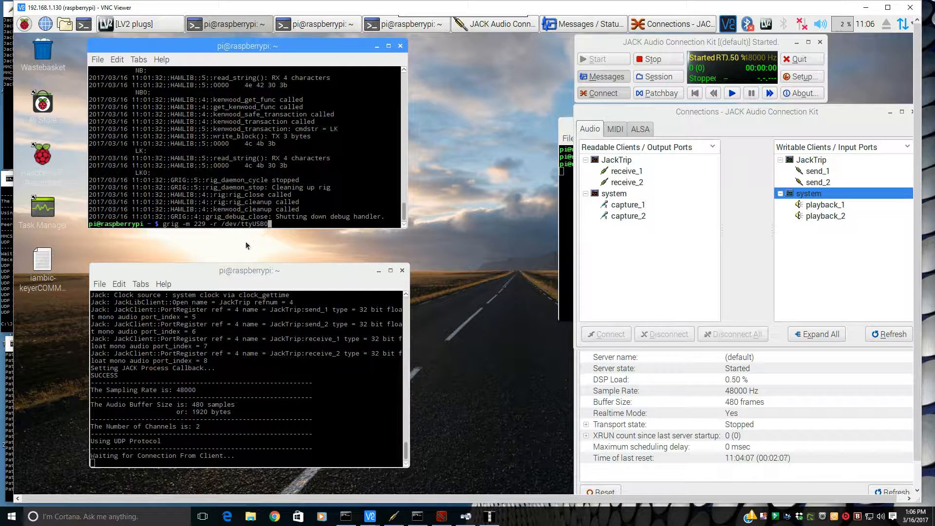
key(Return)
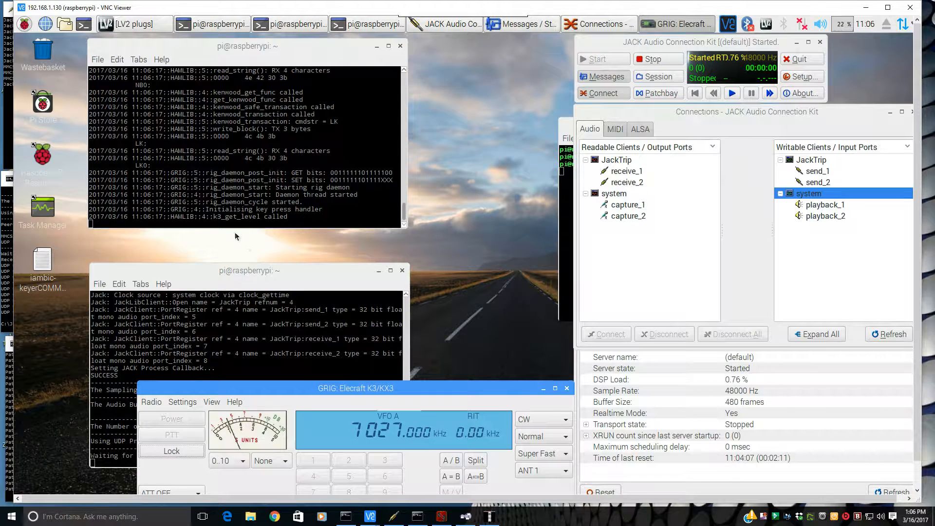
drag(352, 387, 285, 82)
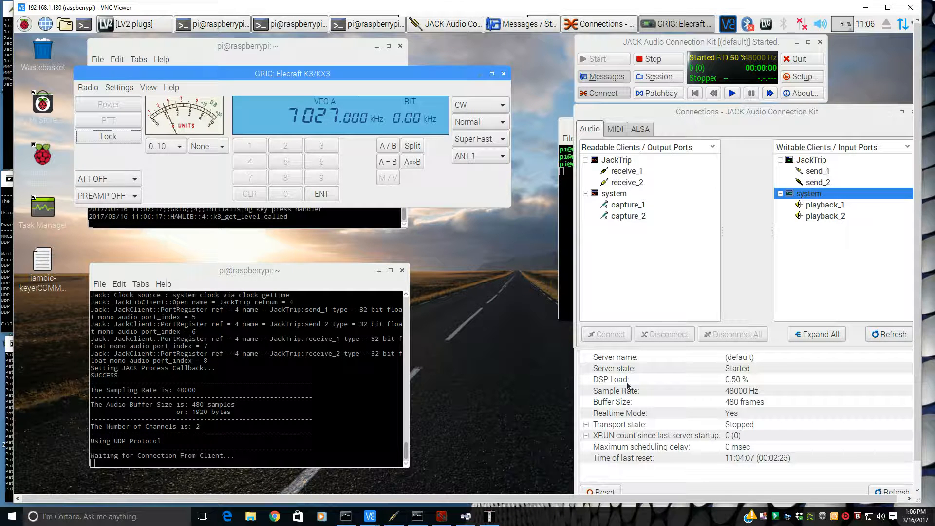
- Minimize the VNC windows and rerun jacktrip -c 192.168.1.130 in the Windows Jack Command window
click(866, 8)
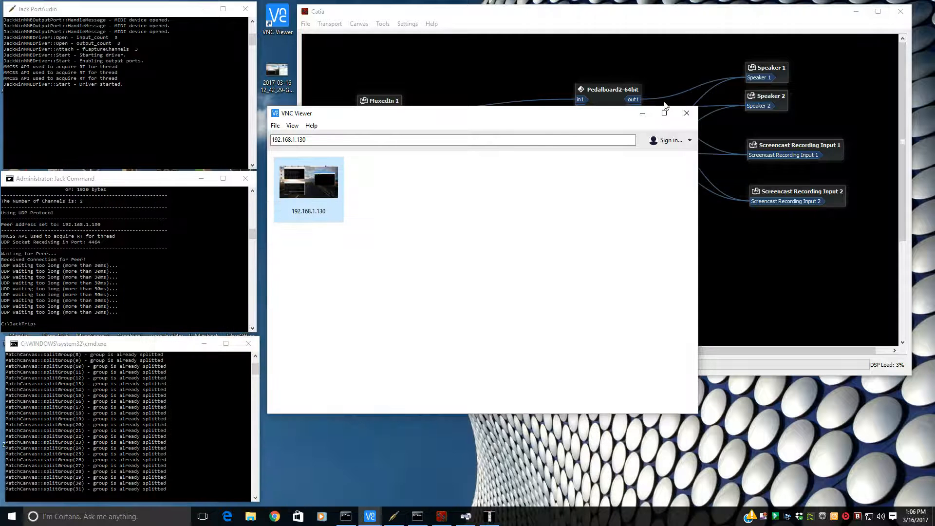
click(642, 113)
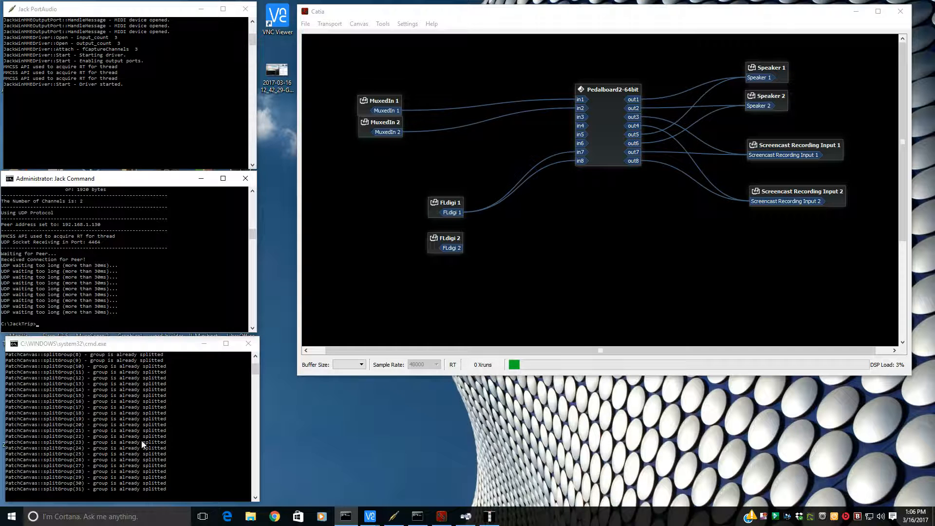
key(Up)
key(Return)
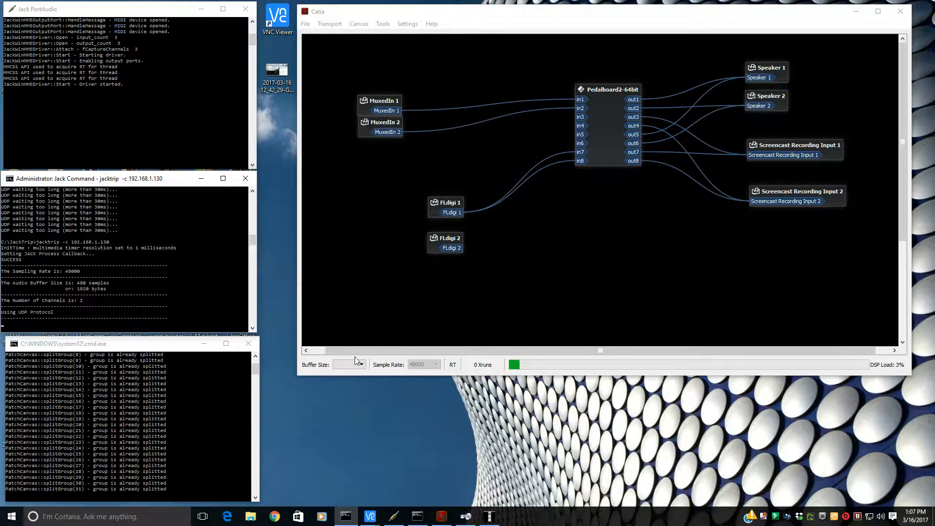
- Refresh the Catia canvas and wire FLdigi 2's output into JackTrip's send_1 and send_2 ports
right_click(598, 234)
click(619, 254)
drag(608, 239, 581, 152)
drag(463, 175, 598, 225)
drag(458, 212, 454, 247)
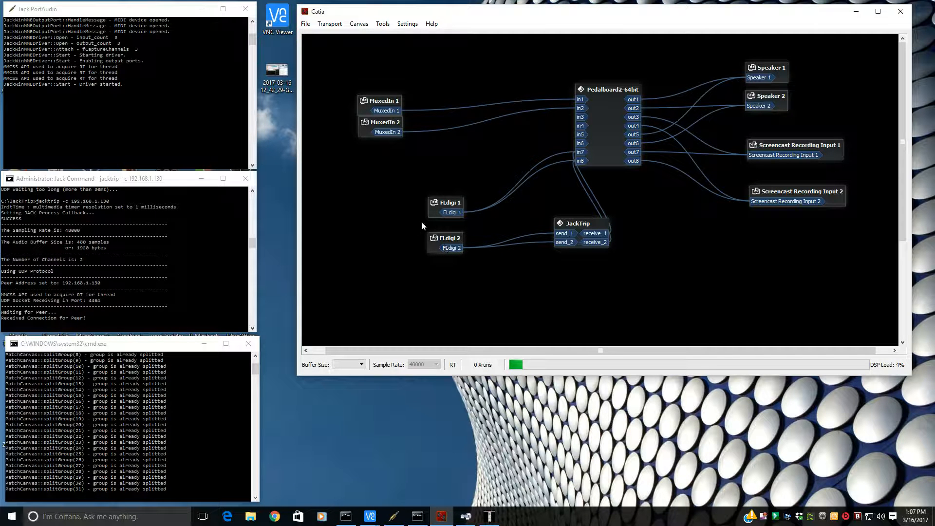
- Reposition the FLdigi 1 and FLdigi 2 boxes on the Catia canvas
drag(440, 202, 432, 195)
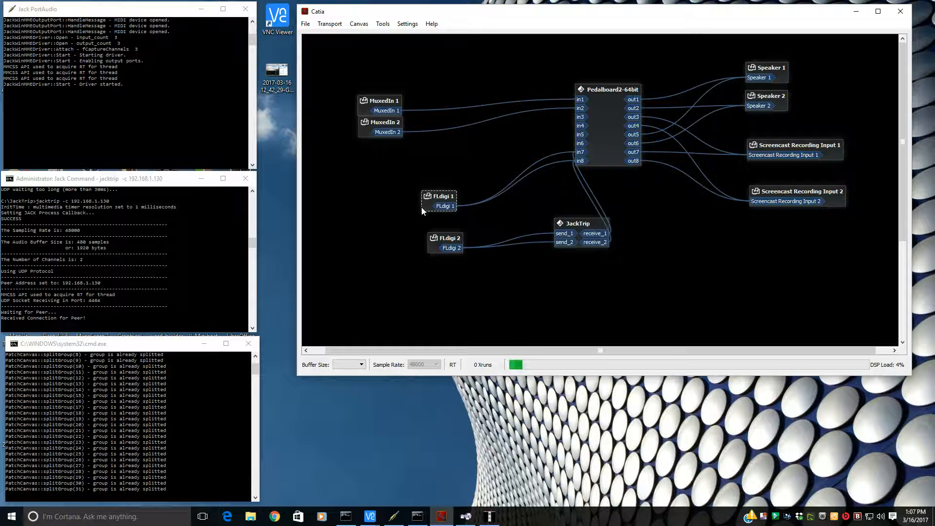
drag(445, 240, 440, 244)
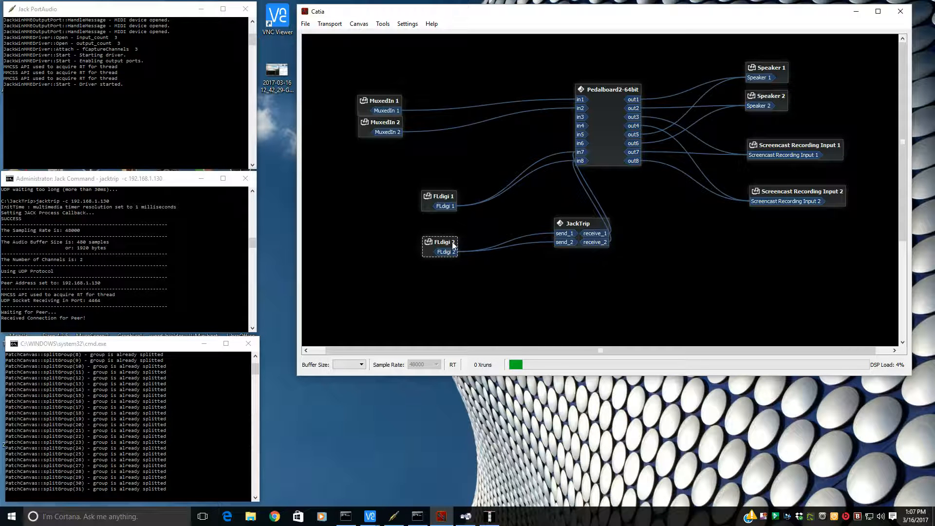
- Open fldigi and inspect its CW Timing and QSK modem settings, then close the configuration
click(489, 516)
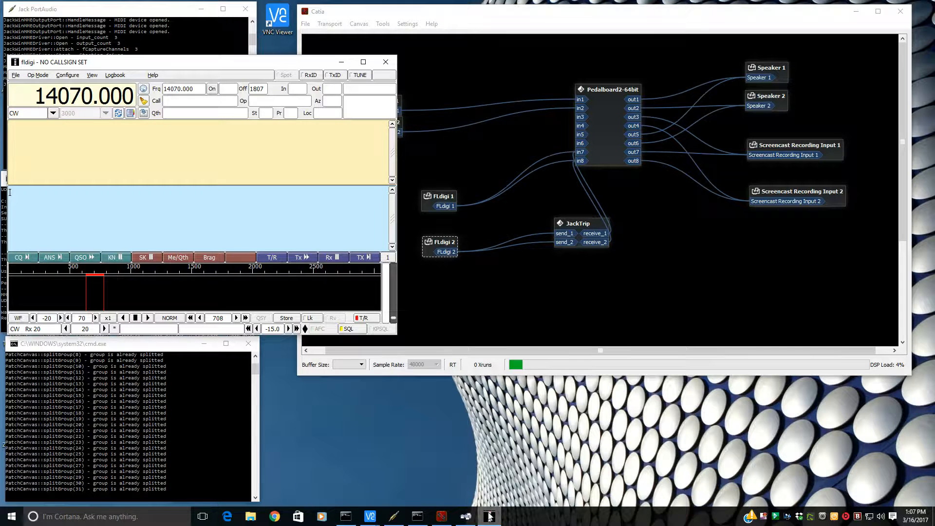
click(69, 74)
click(74, 134)
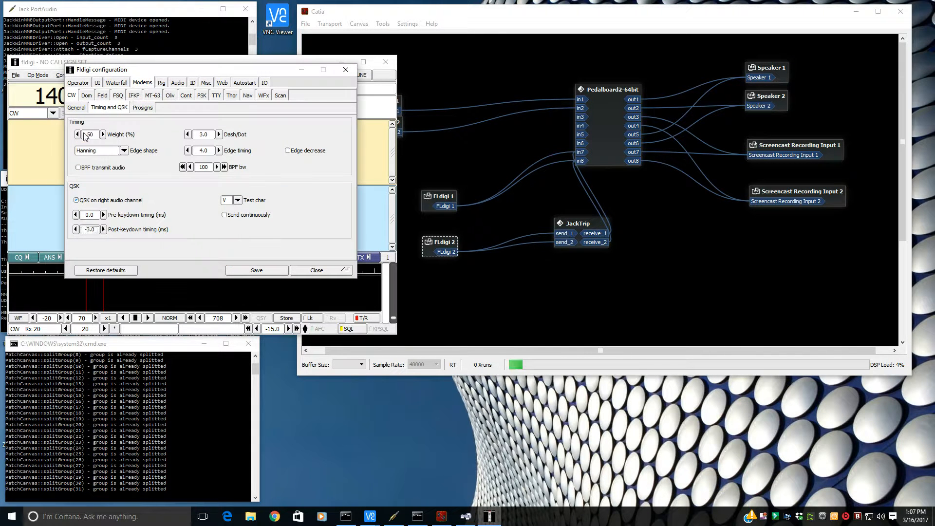
click(110, 111)
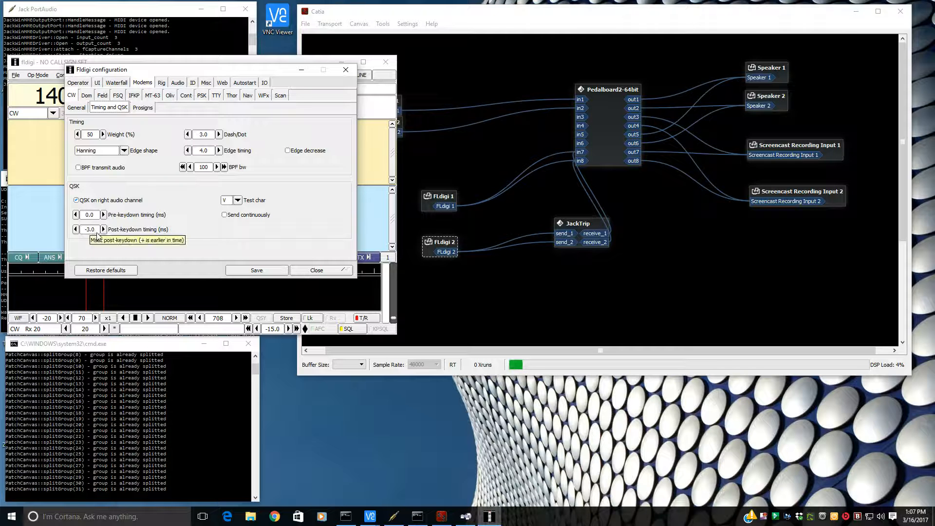
click(345, 72)
drag(307, 66, 311, 82)
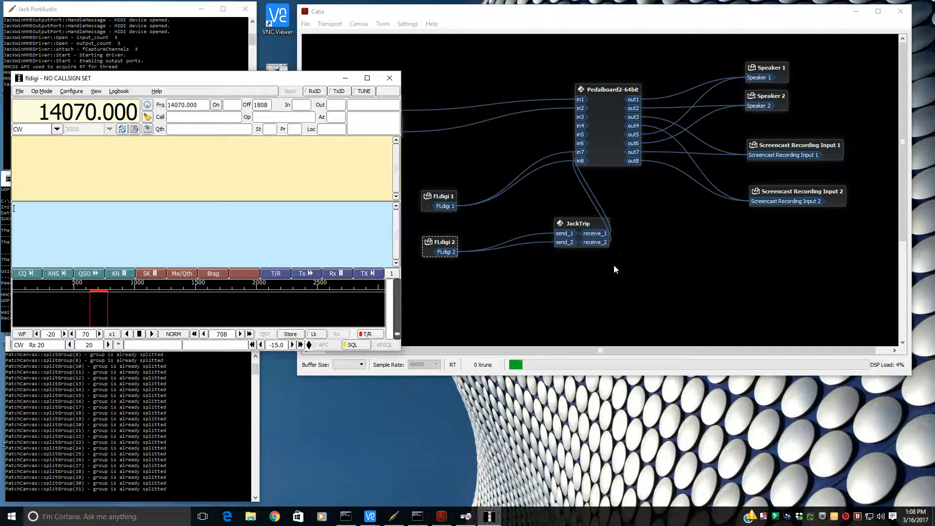
- Move the JackTrip box lower on the canvas and disconnect FLdigi 2 from JackTrip
click(593, 227)
drag(593, 227, 602, 246)
right_click(452, 252)
click(475, 268)
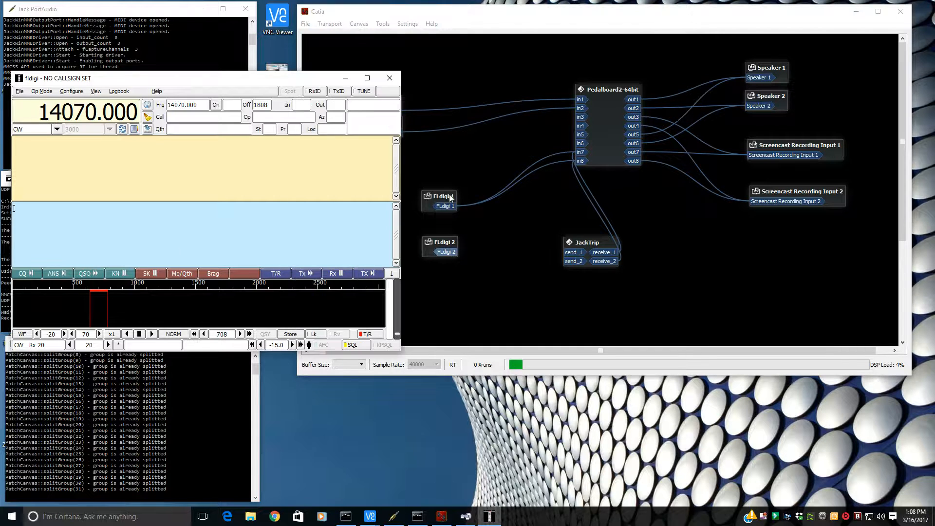
- Enter vvv in fldigi's transmit pane
drag(448, 195, 453, 194)
click(237, 232)
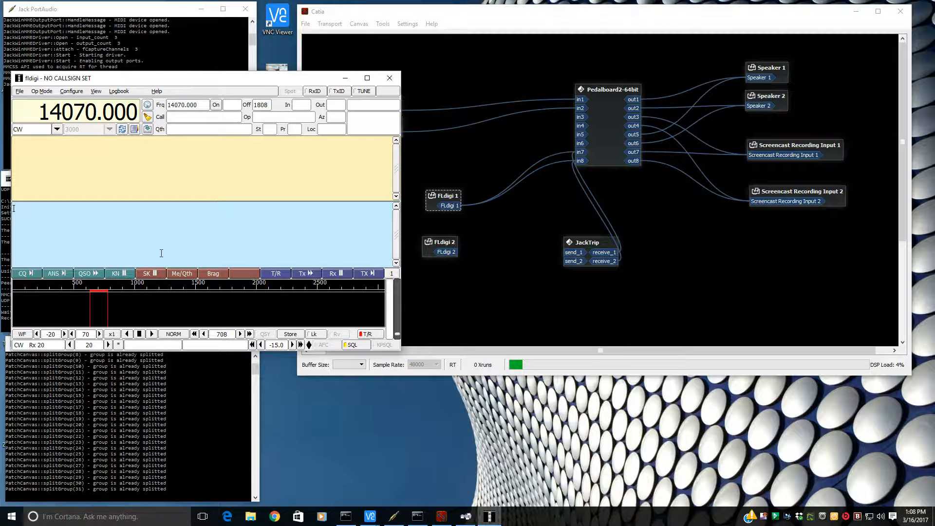
text(vvv)
- Connect FLdigi 2's output to JackTrip's send_1 and send_2 inputs
drag(451, 257, 573, 252)
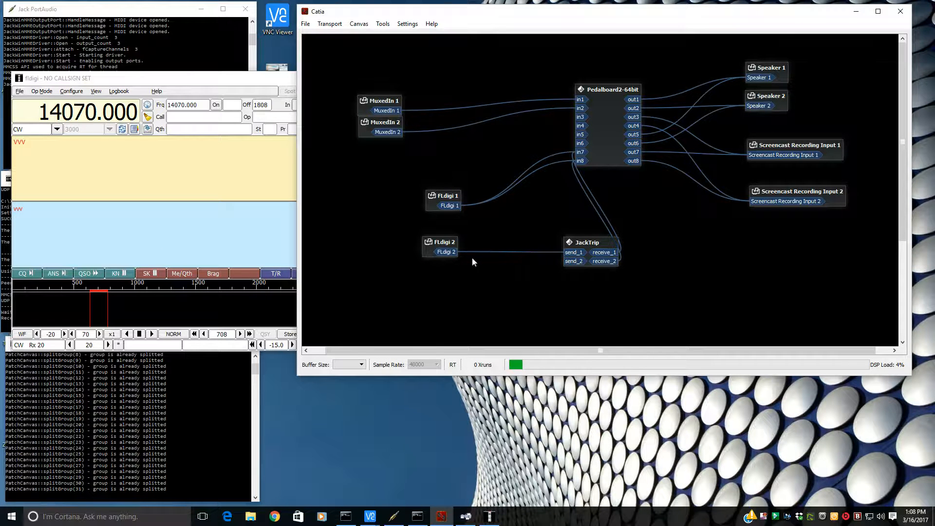
drag(454, 253, 565, 263)
- Return to the Raspberry Pi VNC session and examine the JACK connections between JackTrip and system ports
click(375, 517)
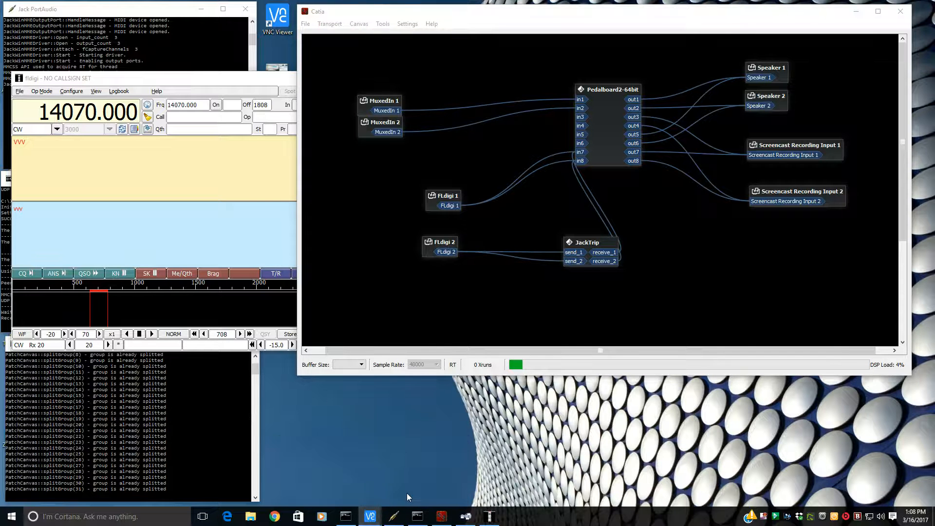
click(414, 487)
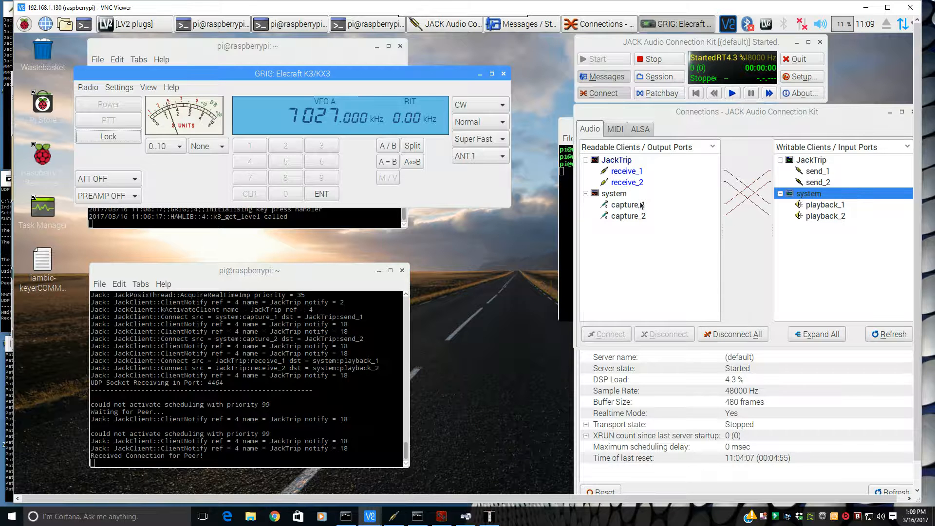
click(823, 160)
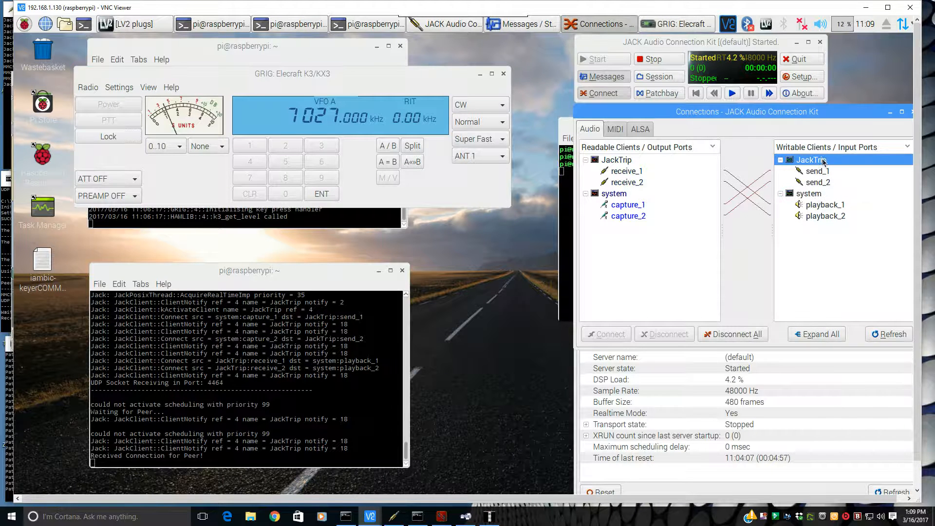
click(816, 196)
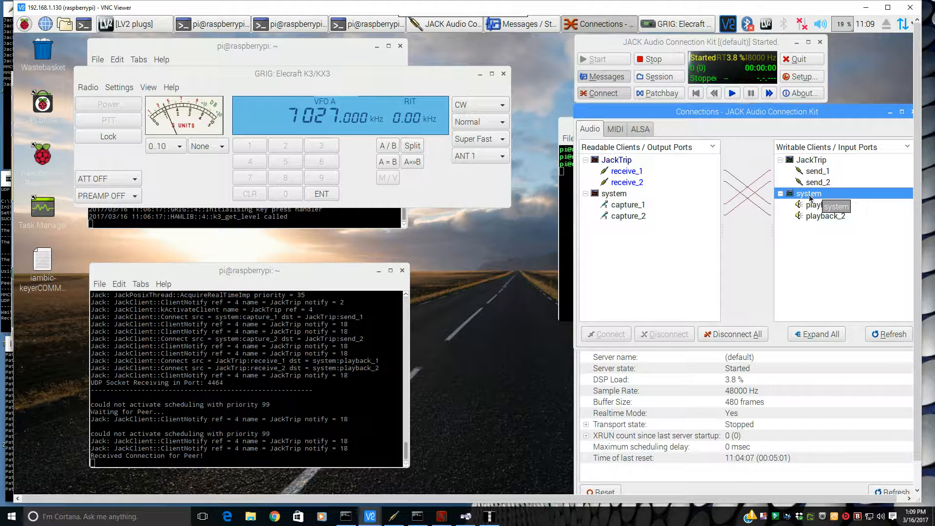
- Bring the fldigi window into view, move it aside, and enter qrl? in its transmit pane
click(615, 162)
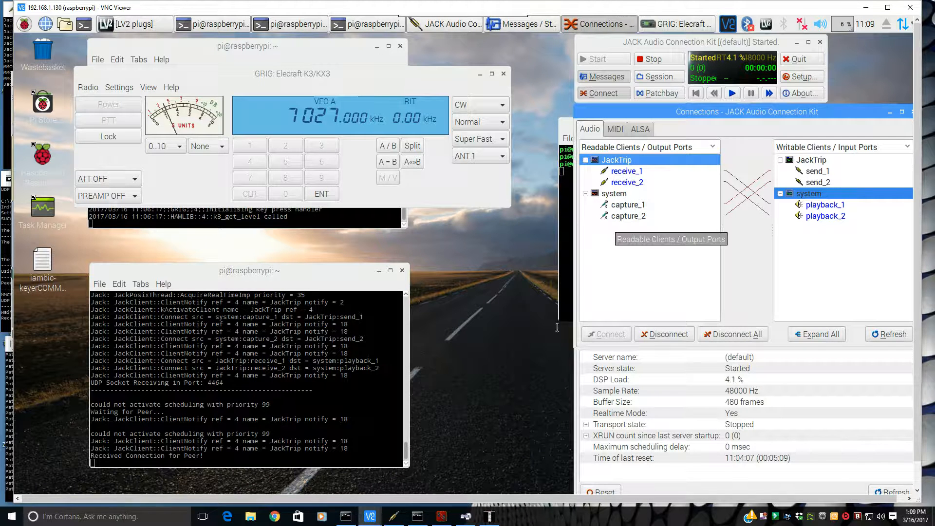
click(490, 518)
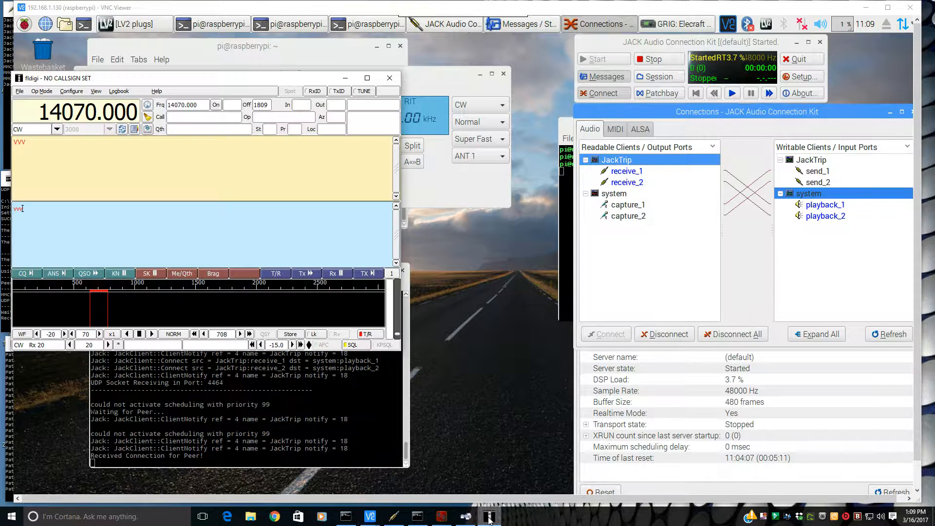
drag(203, 85, 498, 199)
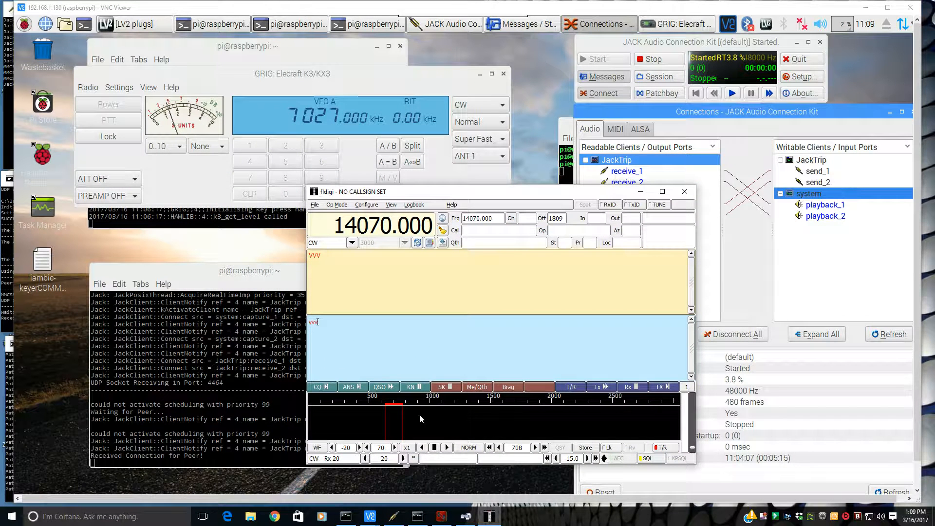
text(qrl?)
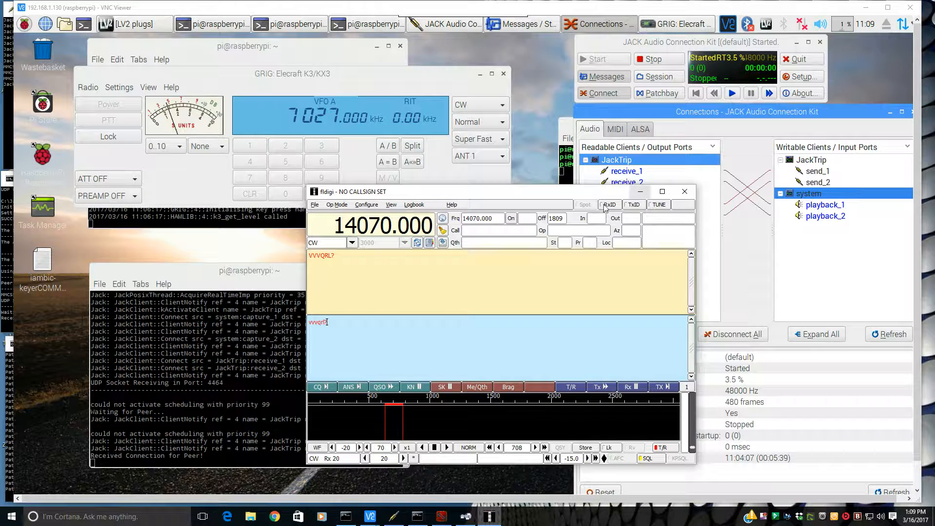
- Minimise fldigi and tune the rig's VFO A up to 7030.000 kHz
click(641, 193)
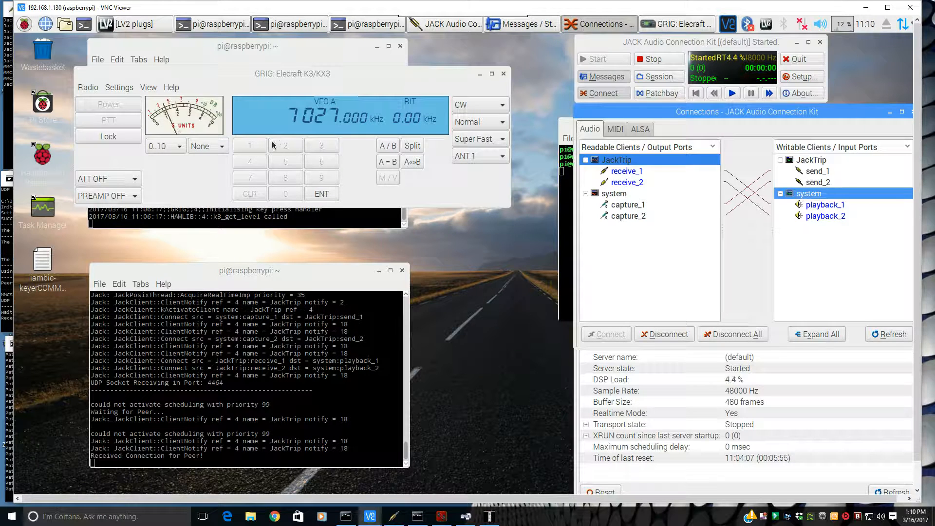
click(335, 115)
scroll(335, 115, up, 1)
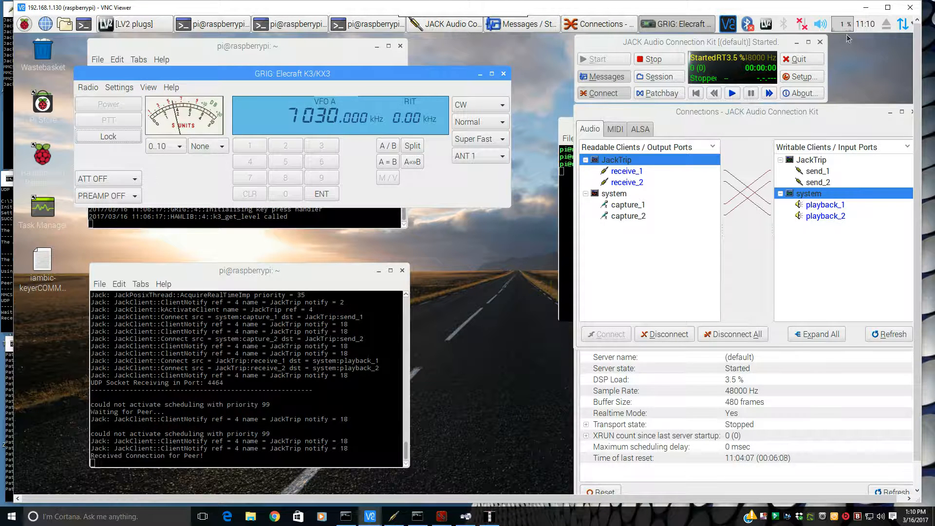
- Switch to the Windows desktop and disconnect all of JackTrip's connections in Catia
click(868, 9)
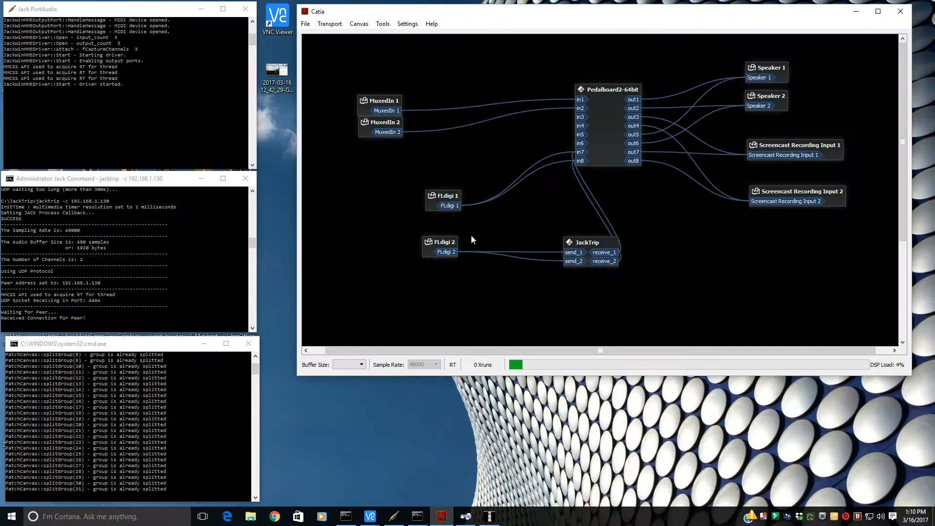
right_click(614, 255)
click(635, 267)
right_click(612, 260)
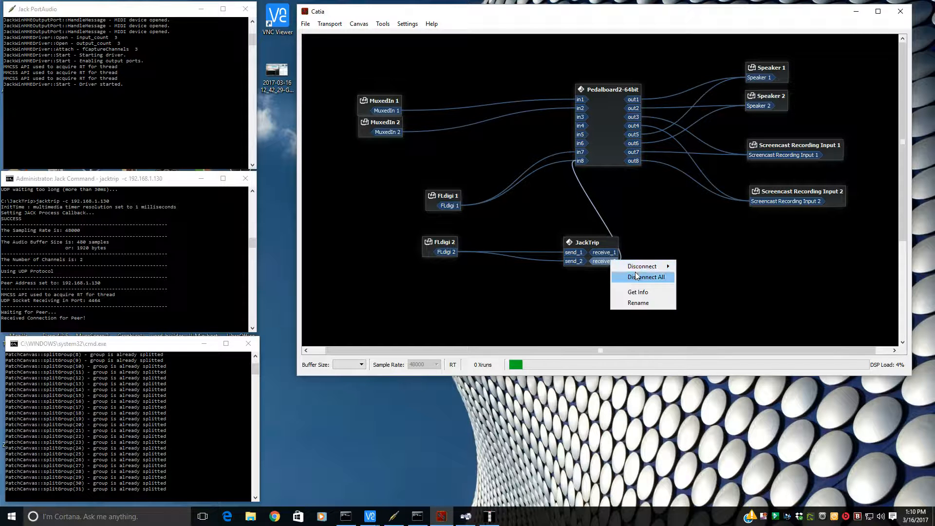
click(635, 273)
right_click(599, 242)
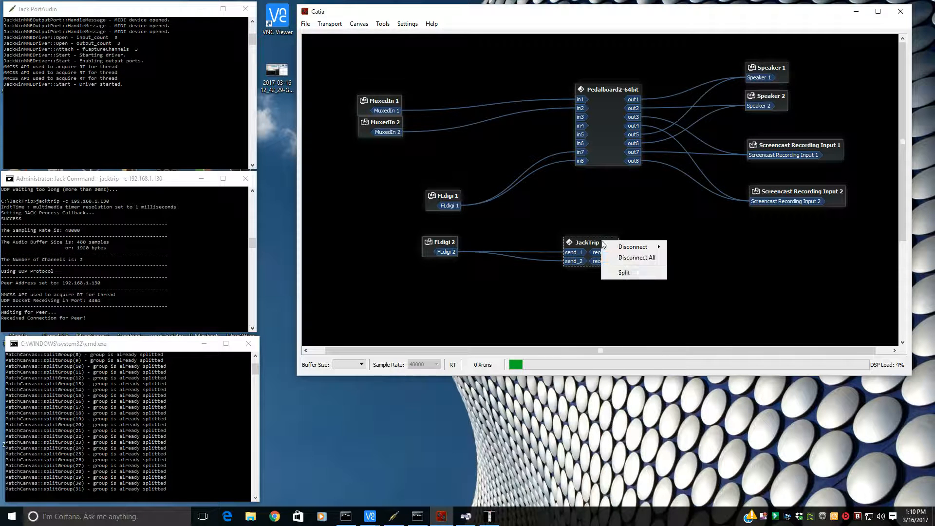
click(637, 259)
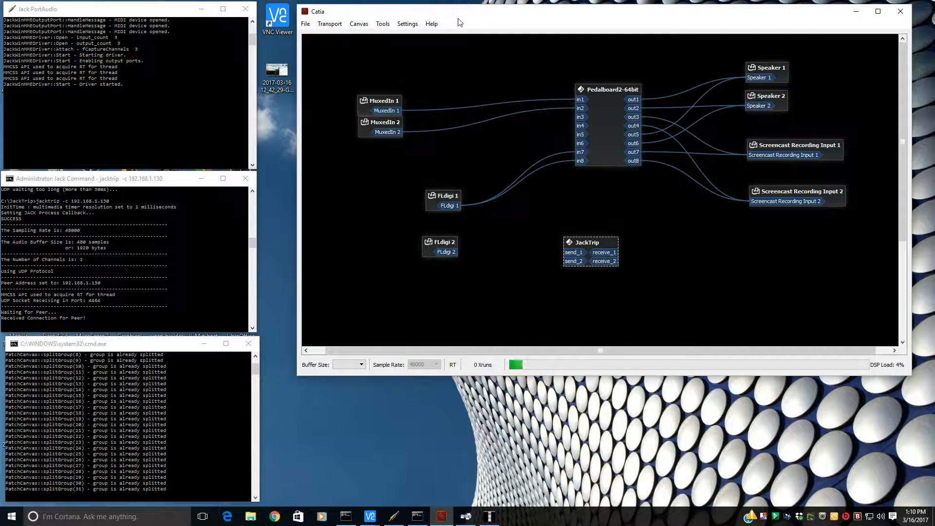
- Reposition the Catia window and move the Pedalboard2-64bit box further left on the canvas
drag(476, 17, 482, 31)
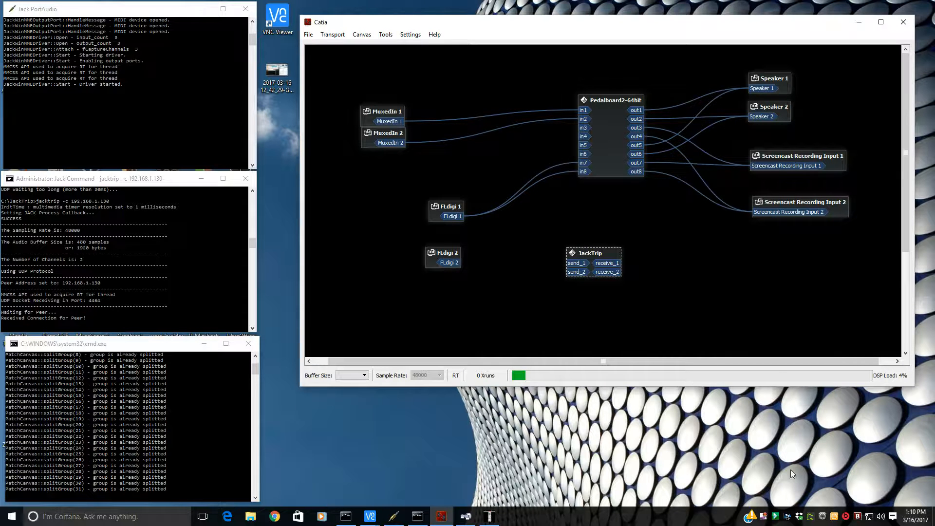
click(776, 517)
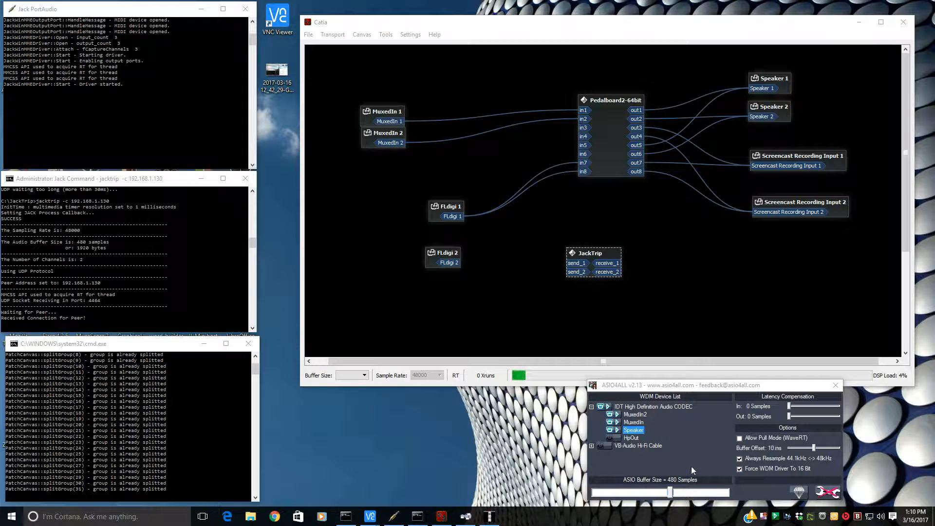
click(835, 386)
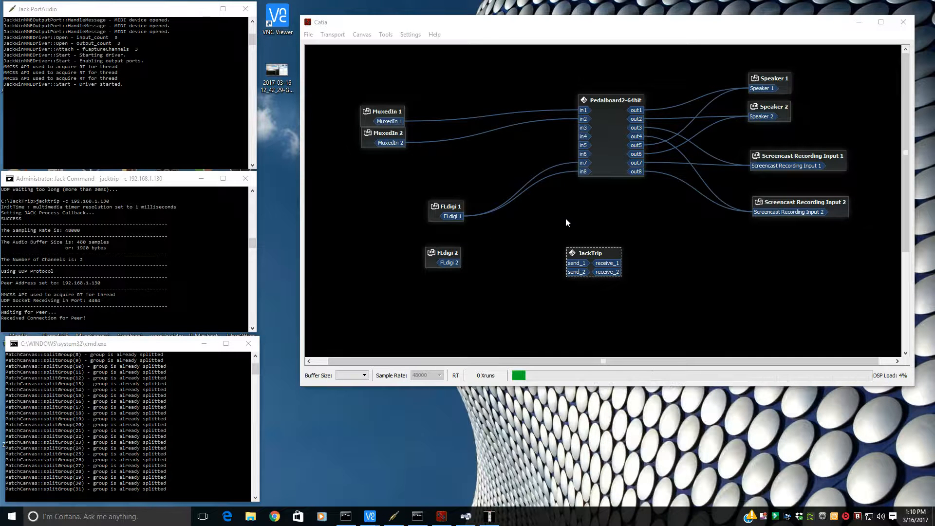
drag(614, 127, 584, 120)
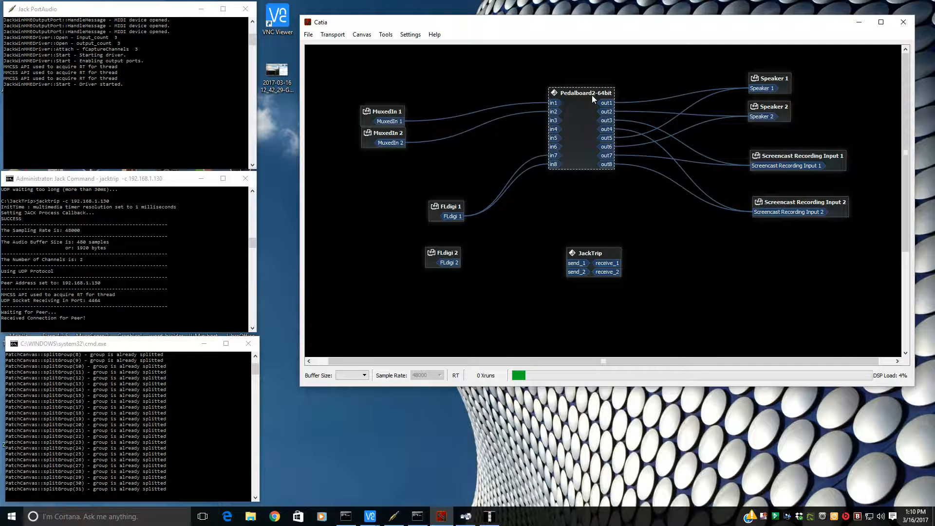
- Open the Pedalboard 2 window, nudge its Audio Input box, and return to Catia
click(442, 515)
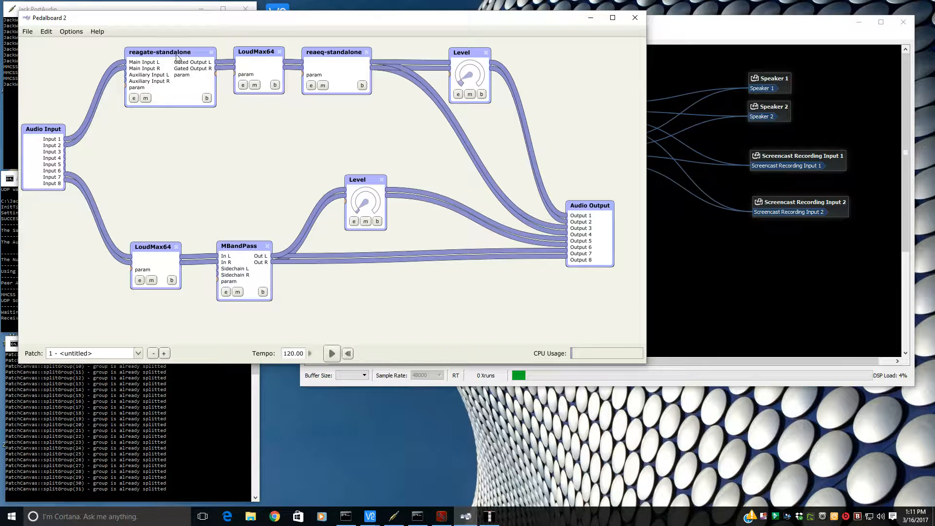
drag(173, 54, 167, 51)
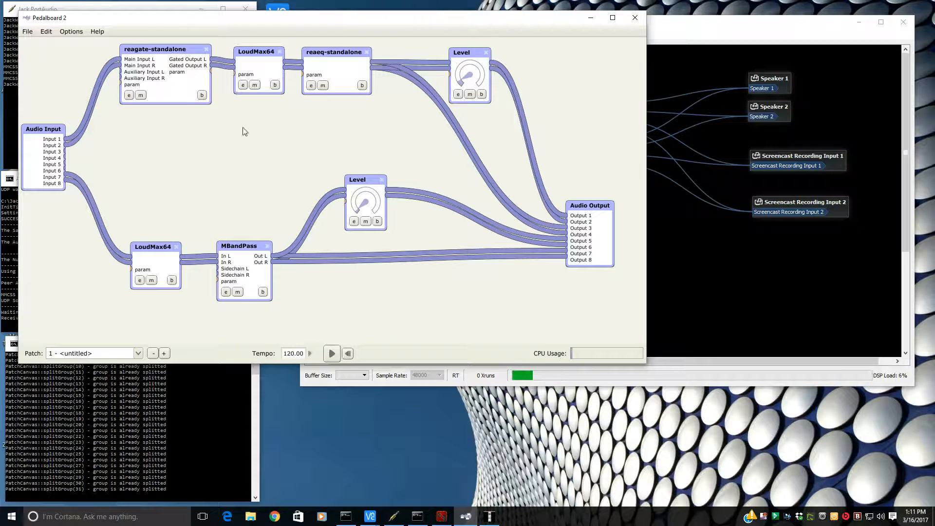
drag(45, 130, 53, 141)
click(670, 108)
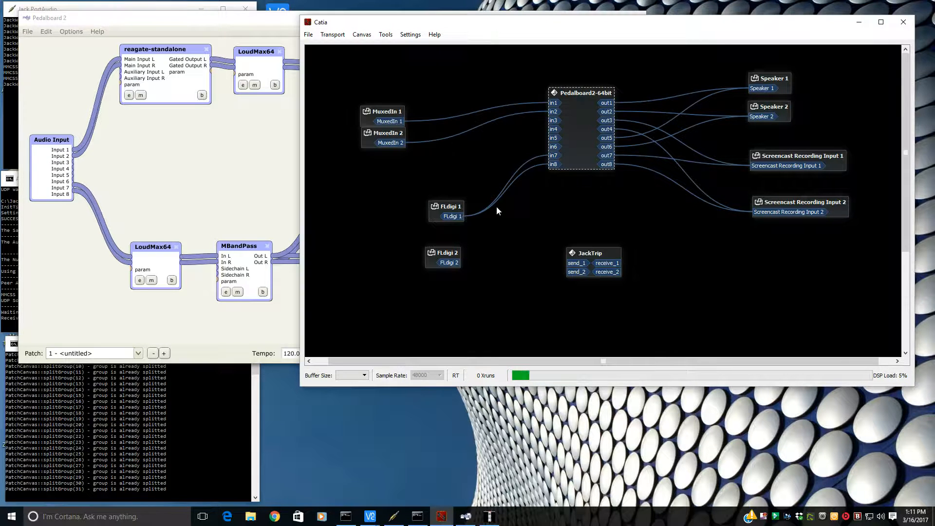
- Move the JackTrip box beside Pedalboard2 and connect its receive ports to Pedalboard2's in7 and in8
drag(588, 248, 553, 156)
right_click(489, 168)
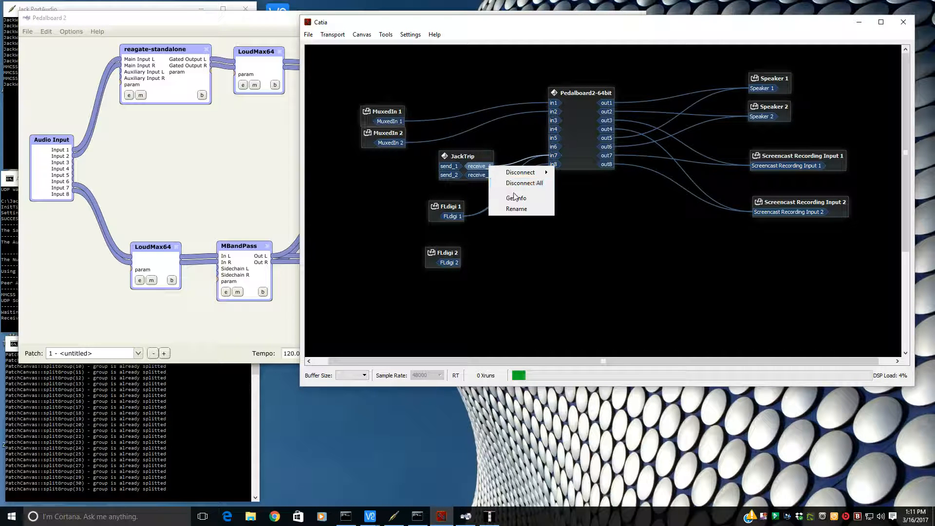
click(481, 174)
drag(480, 173, 556, 167)
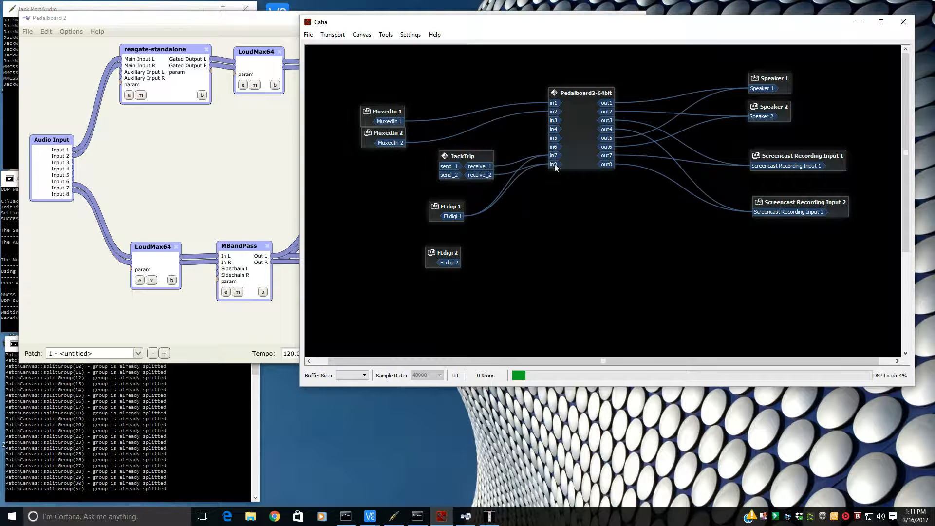
- Open the LoudMax64 plugin editor in Pedalboard 2 and close it again
click(274, 184)
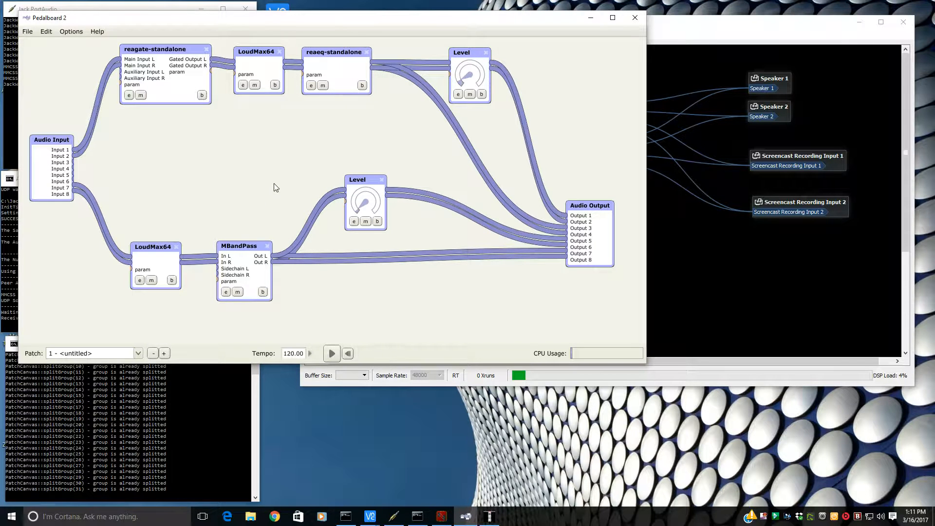
click(139, 280)
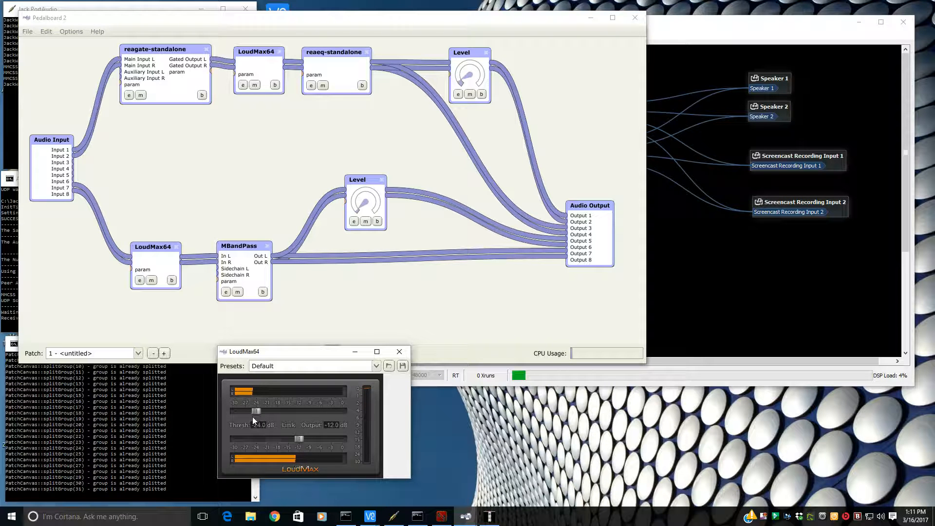
click(399, 351)
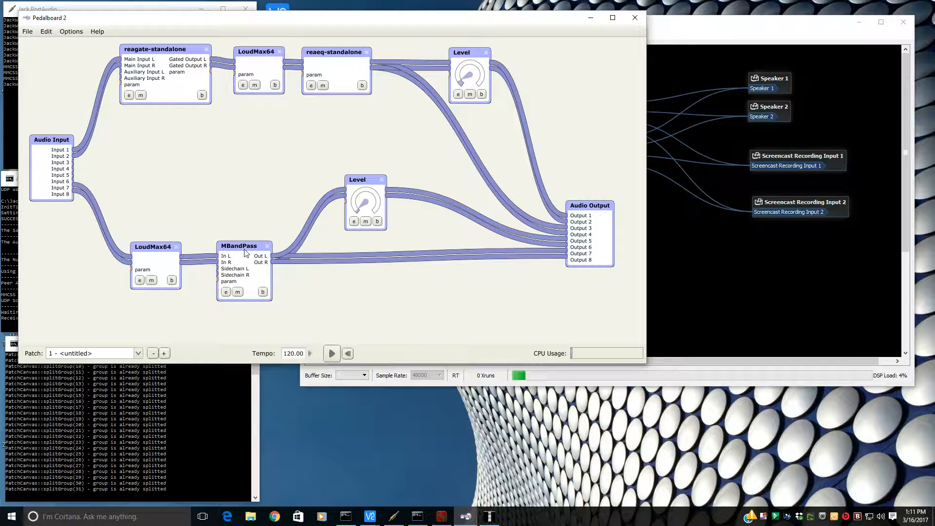
- Open the MBandPass editor and switch the high-pass slope to HP 60 and back to HP 48
click(225, 292)
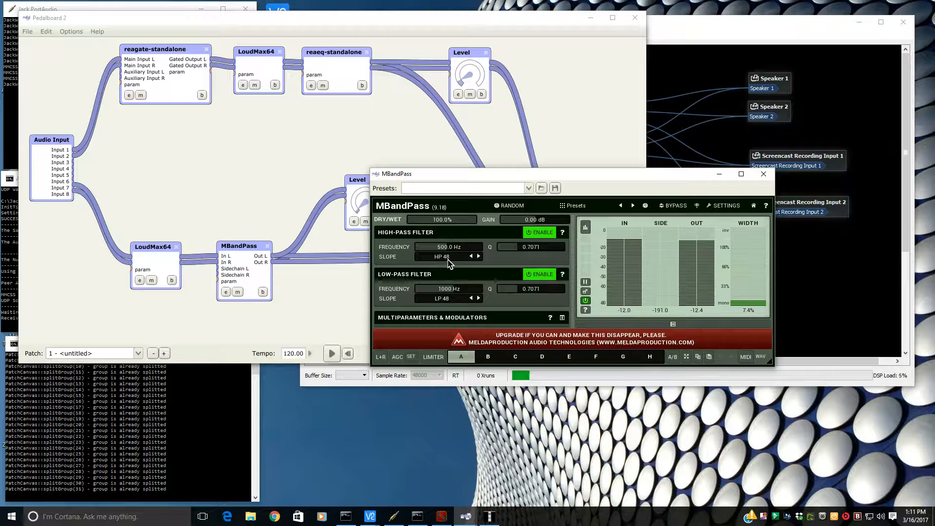
click(479, 257)
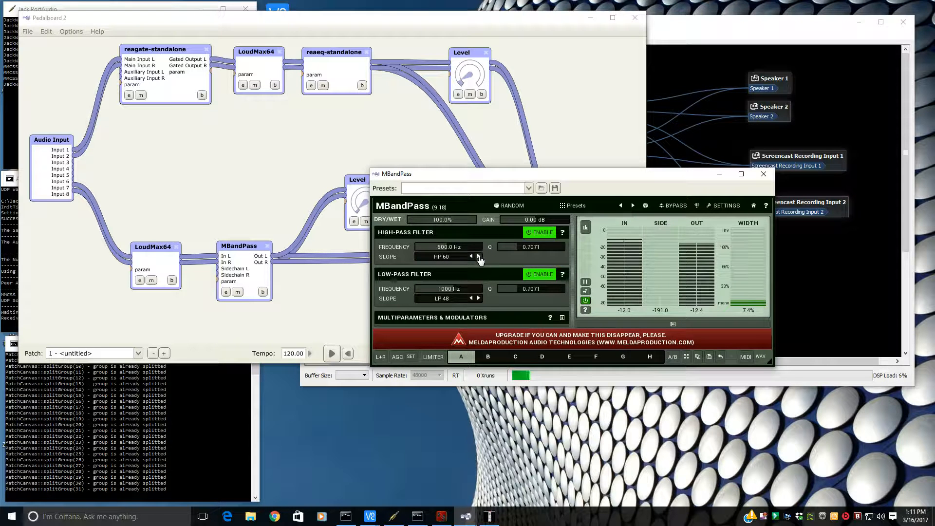
click(471, 257)
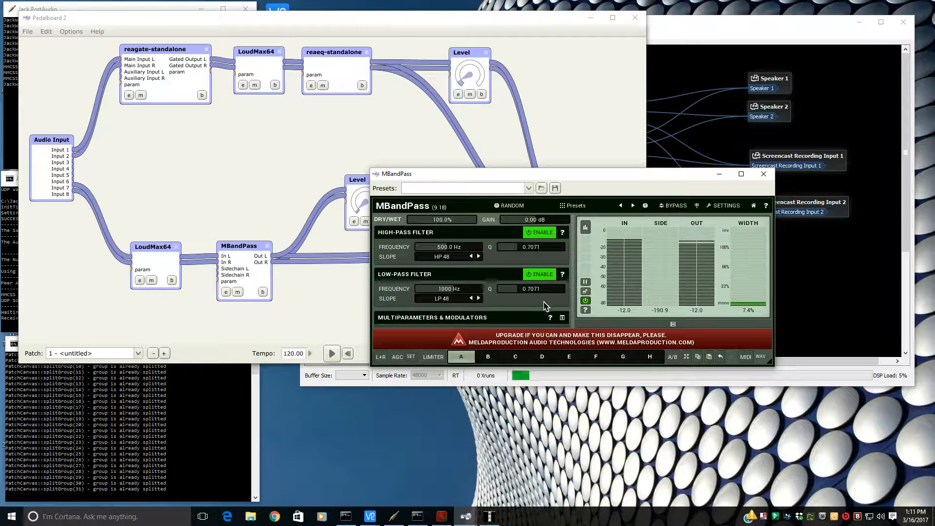
- Toggle MBandPass bypass on and off, then move and close the plugin window
click(680, 210)
click(680, 208)
click(678, 208)
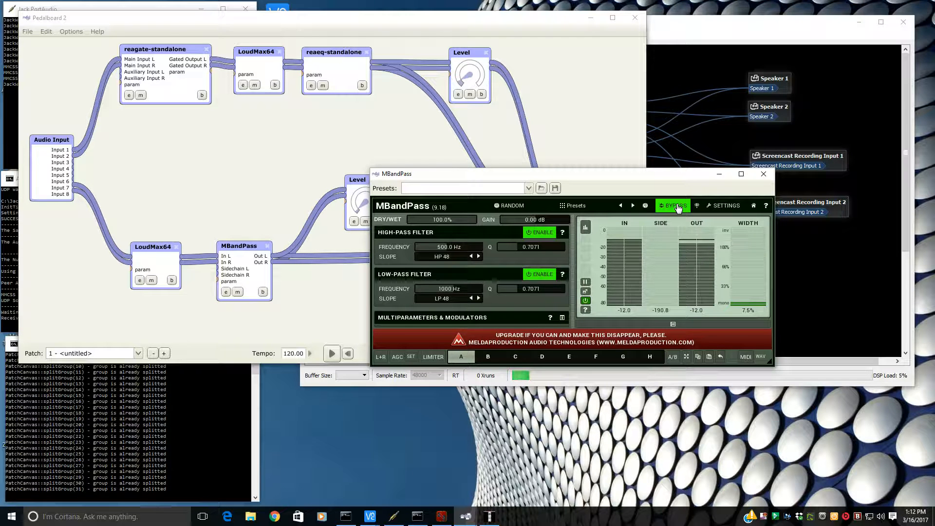
click(678, 208)
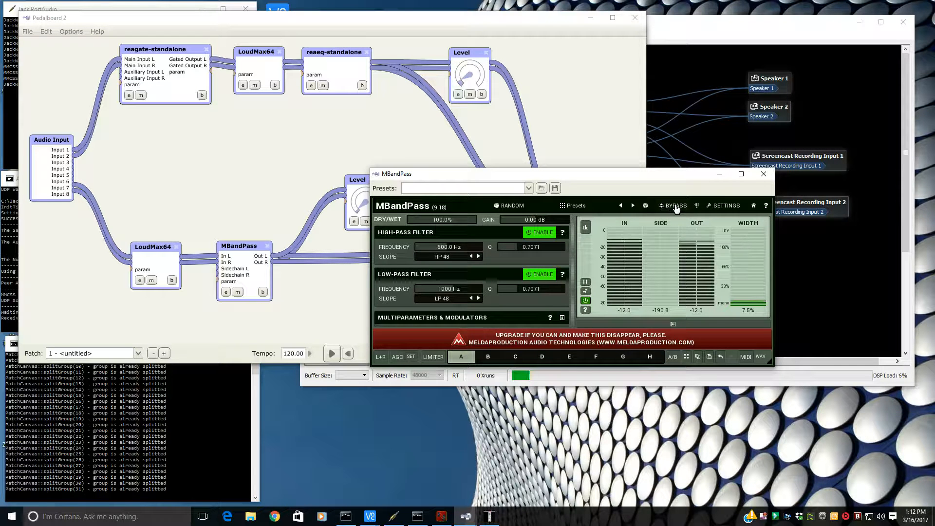
click(675, 209)
click(675, 209)
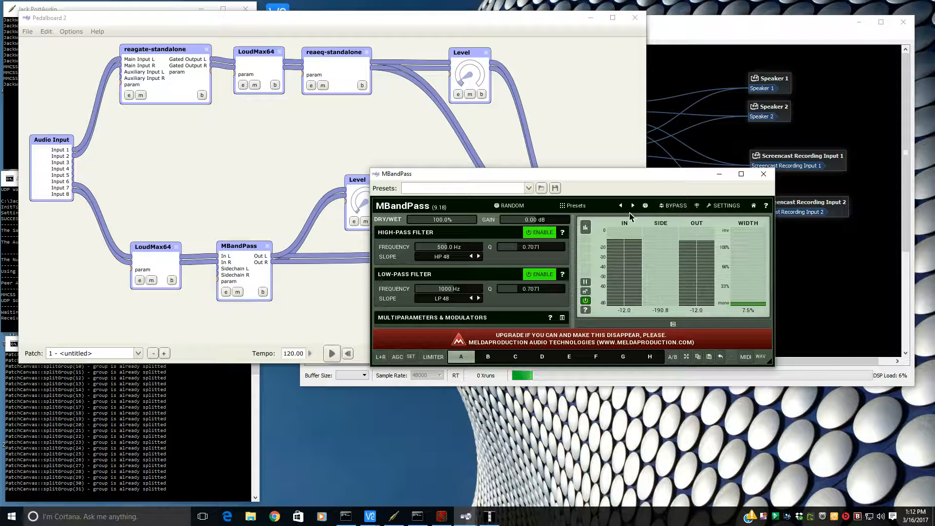
drag(725, 174, 593, 248)
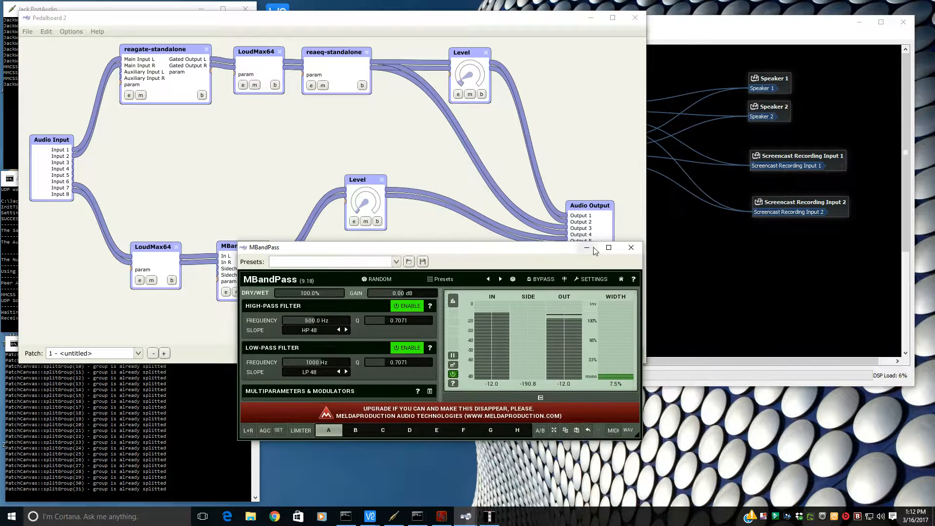
click(632, 249)
- Nudge the Level and MBandPass boxes in the patch and minimise Pedalboard 2
drag(363, 178, 367, 174)
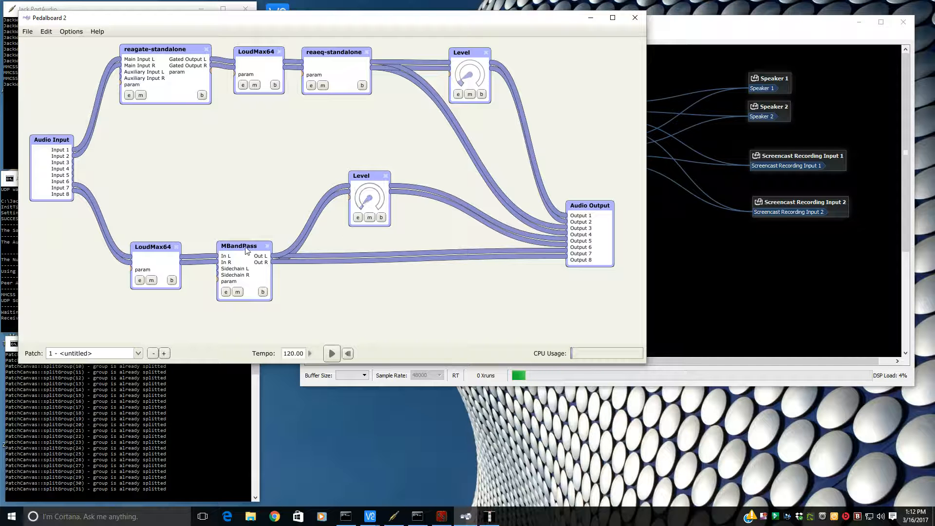
drag(252, 250, 252, 251)
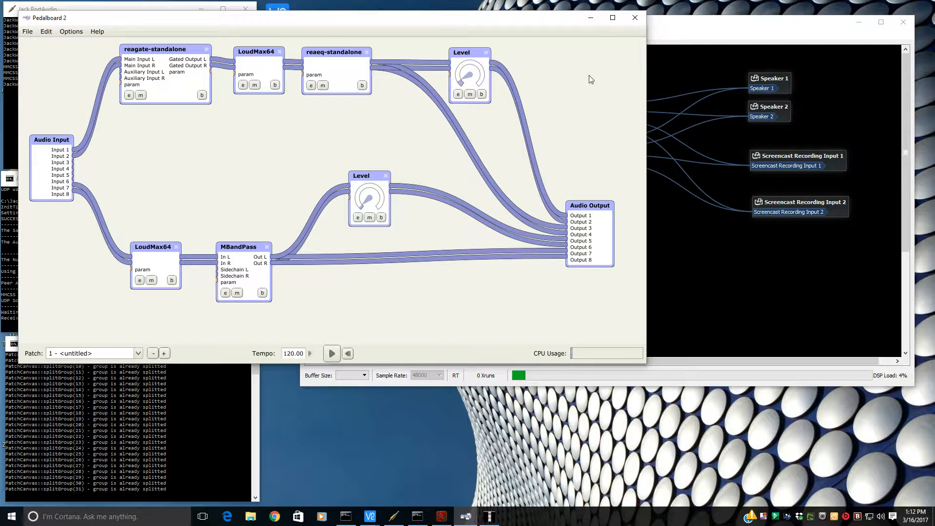
click(592, 18)
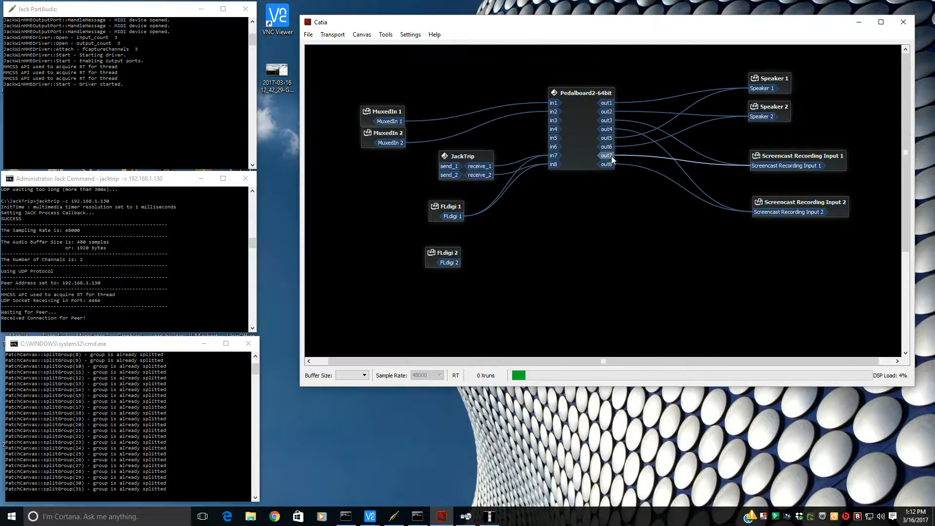
- Tidy the Catia canvas by stacking JackTrip, FLdigi 1 and FLdigi 2 boxes beneath the MuxedIn boxes
click(774, 155)
click(832, 210)
drag(388, 134, 389, 136)
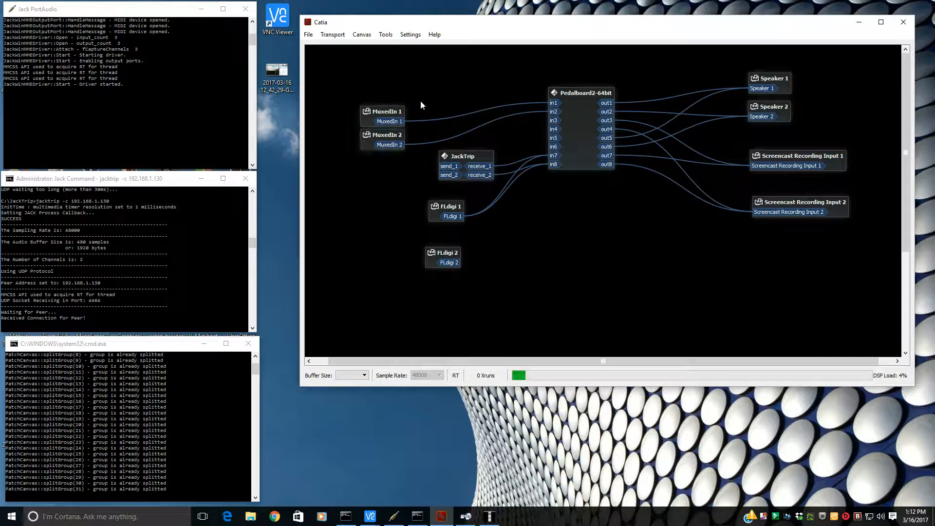
drag(470, 158, 391, 166)
drag(429, 205, 390, 220)
drag(435, 254, 390, 230)
- Return to the Raspberry Pi VNC session
click(776, 520)
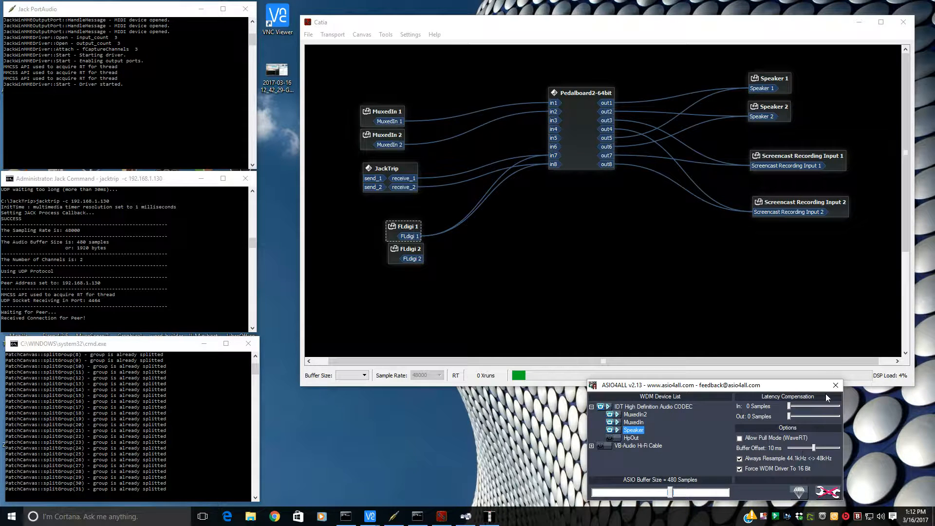
click(835, 385)
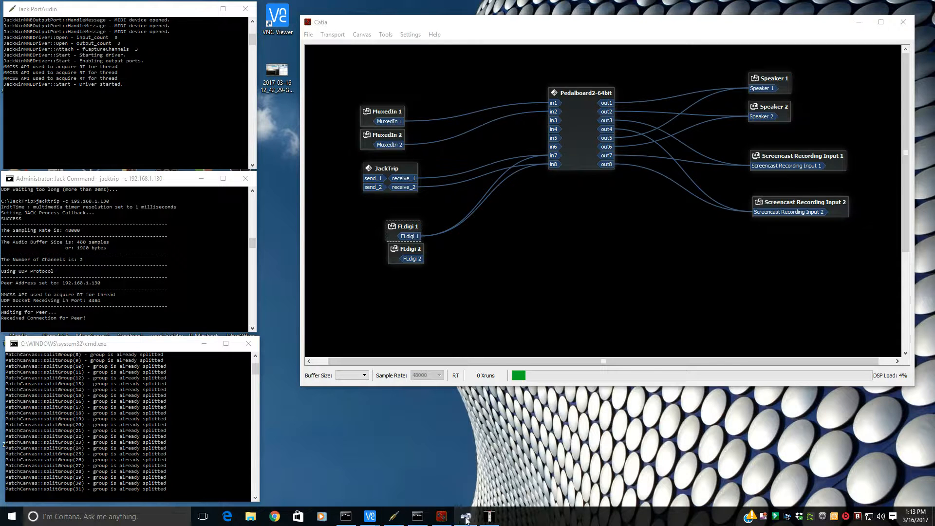
mouse_move(371, 517)
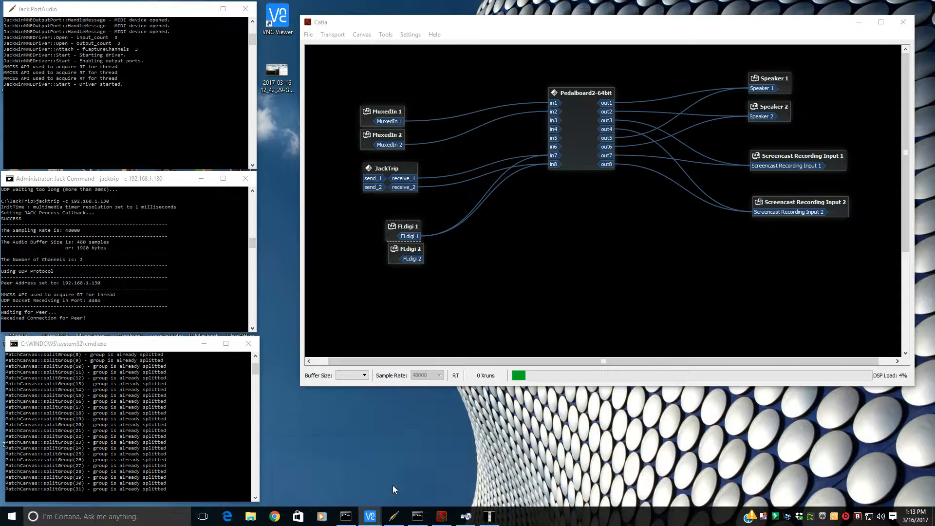
click(392, 485)
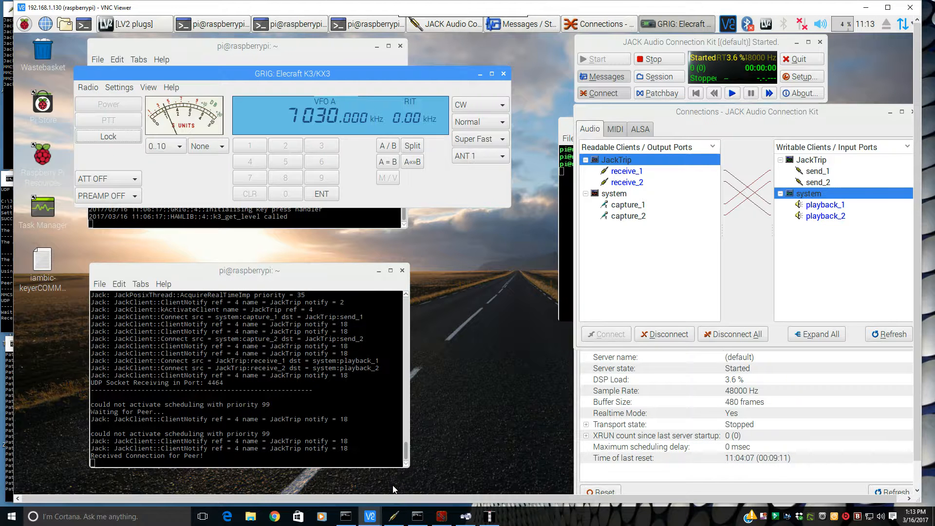